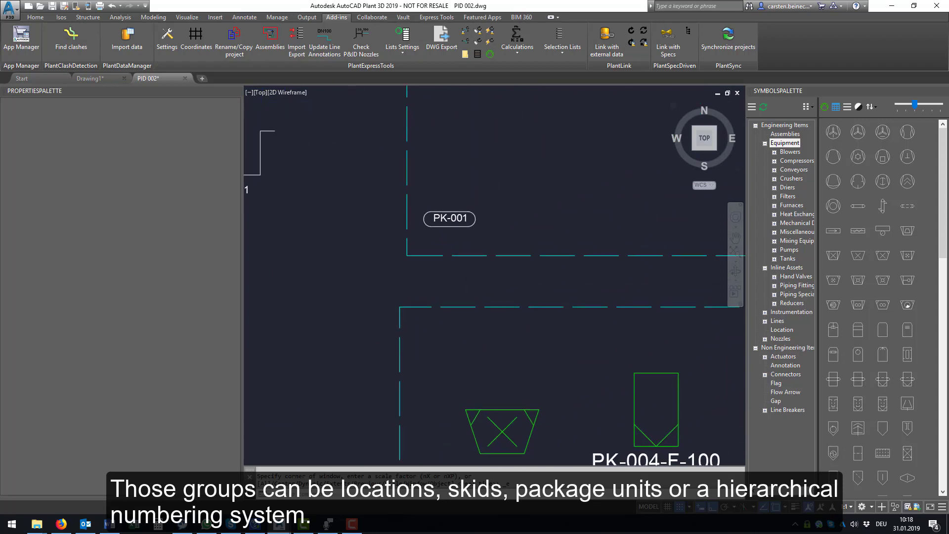
Select the mill PK-004-Z-002 to examine its assigned assembly groups.
{"action": "middle_click_drag", "start_coordinate": [439, 375], "coordinate": [425, 293]}
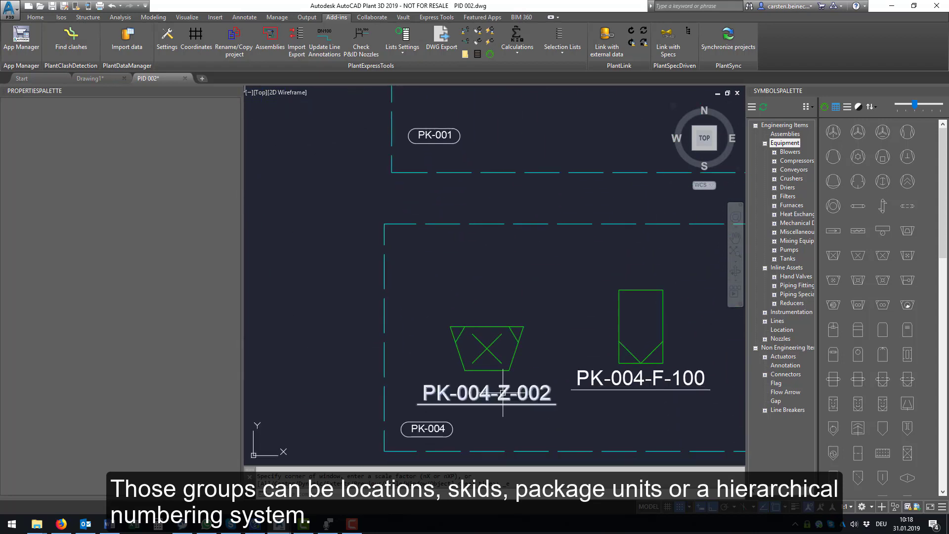
{"action": "left_click", "coordinate": [488, 346]}
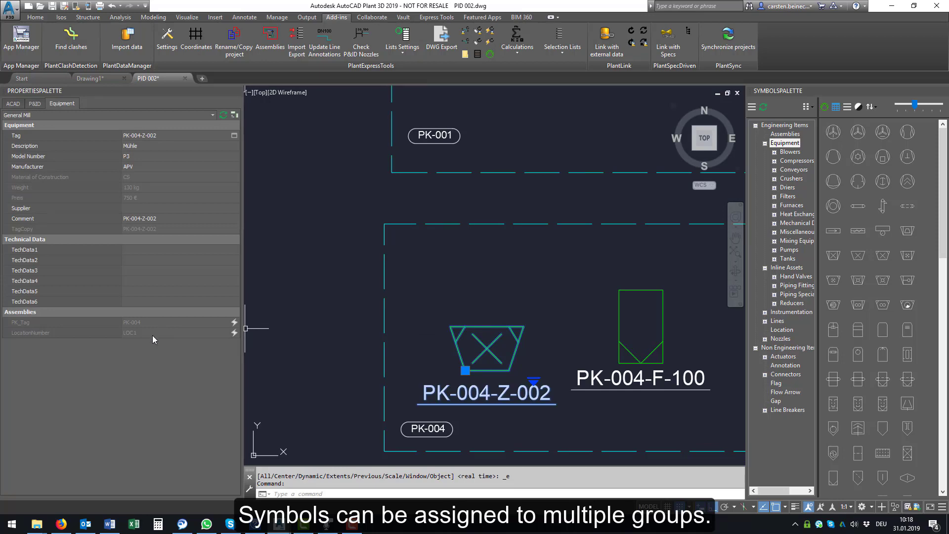
Insert an axial blower inside package unit PK-001, assign it the tag PK-001-V-001 and place its Equipment Tag annotation.
{"action": "left_click", "coordinate": [834, 132]}
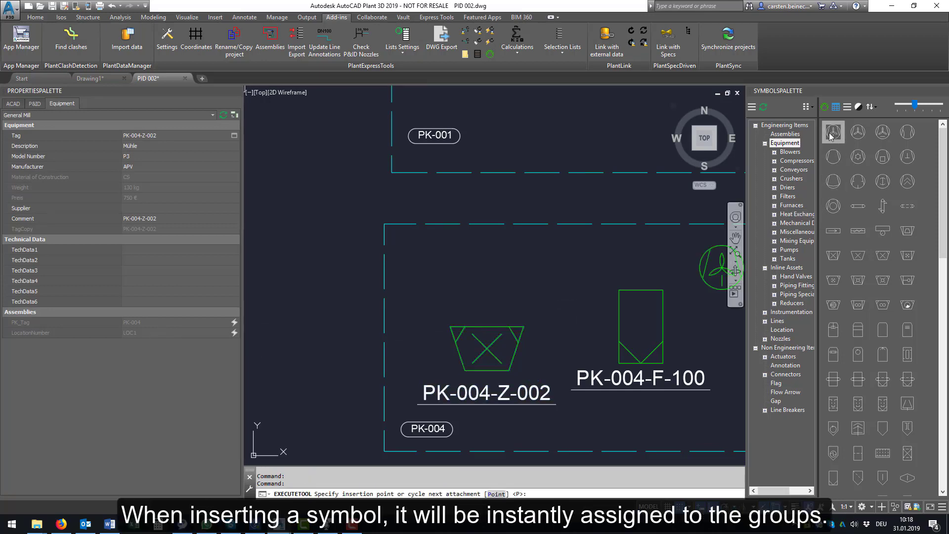
{"action": "left_click", "coordinate": [575, 100]}
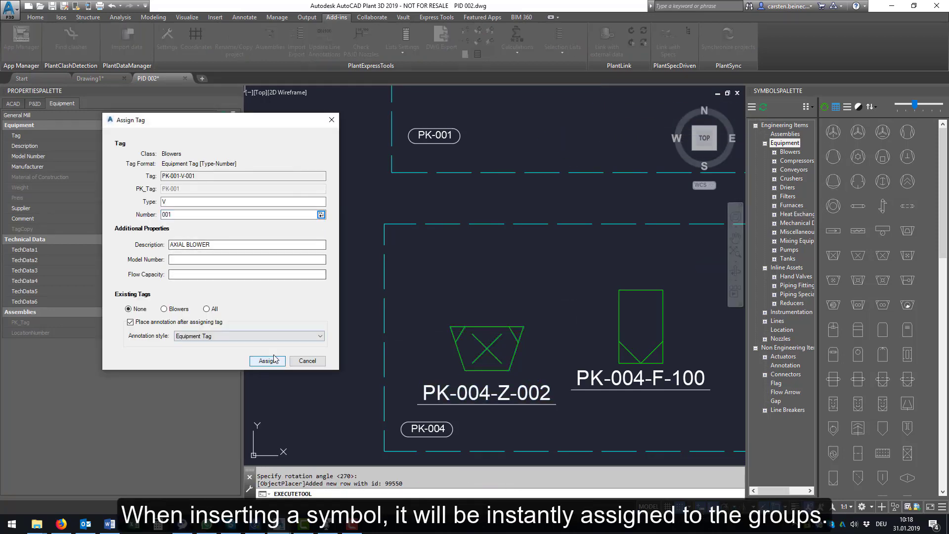
{"action": "left_click", "coordinate": [267, 361]}
{"action": "left_click", "coordinate": [574, 149]}
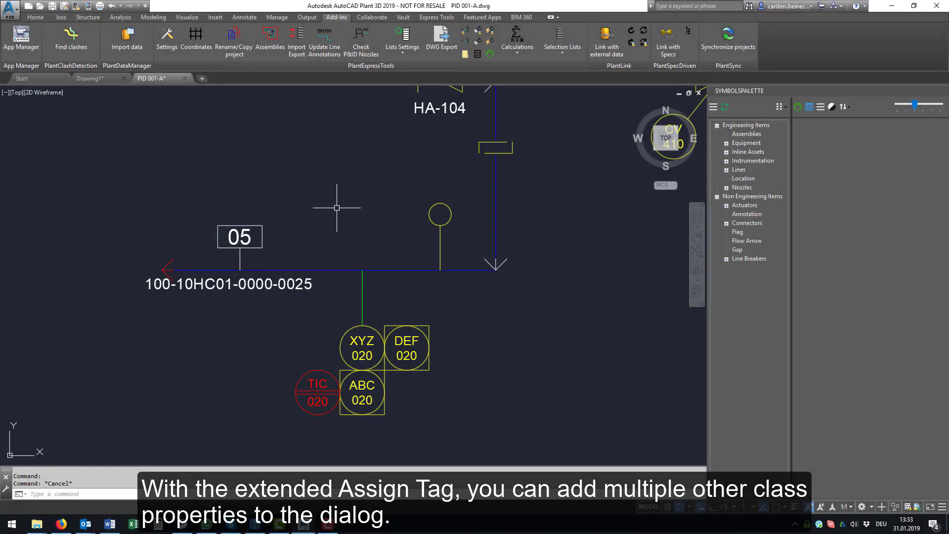
{"action": "left_click", "coordinate": [347, 270]}
{"action": "right_click", "coordinate": [343, 270]}
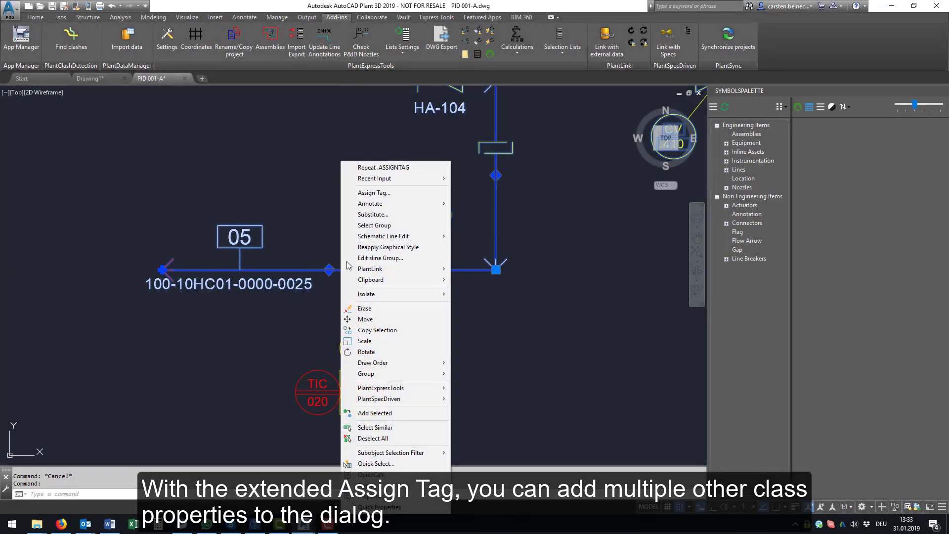
{"action": "left_click", "coordinate": [374, 192]}
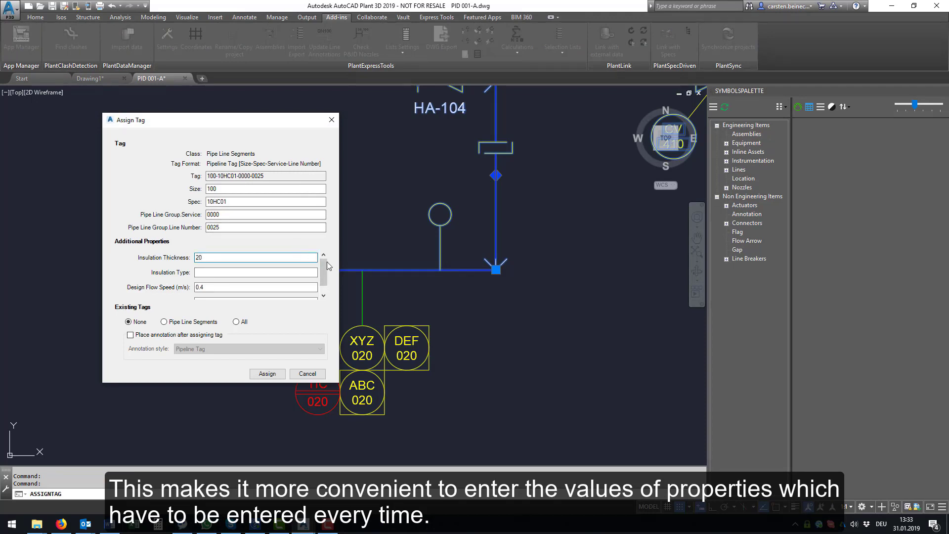
{"action": "left_click", "coordinate": [313, 272]}
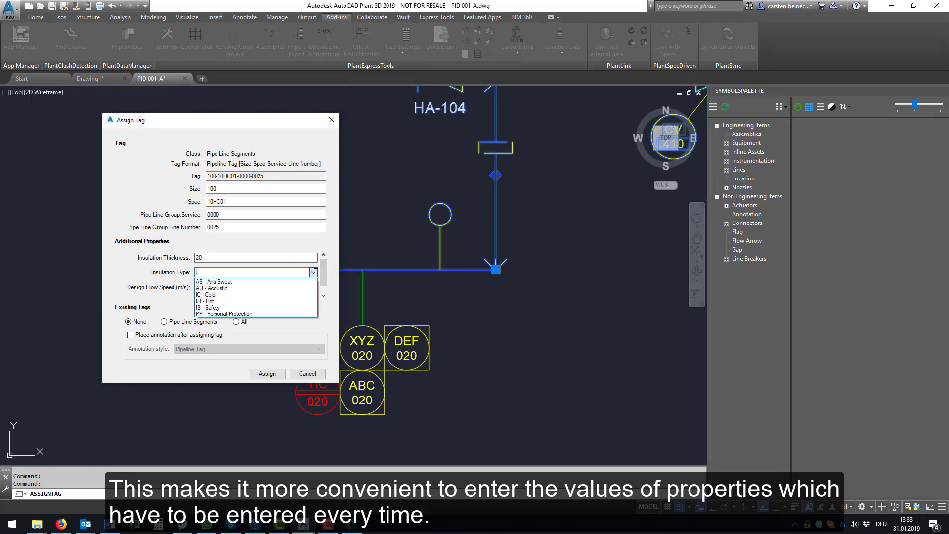
{"action": "left_click", "coordinate": [295, 294]}
{"action": "left_click_drag", "start_coordinate": [324, 284], "coordinate": [326, 290]}
{"action": "left_click", "coordinate": [267, 374]}
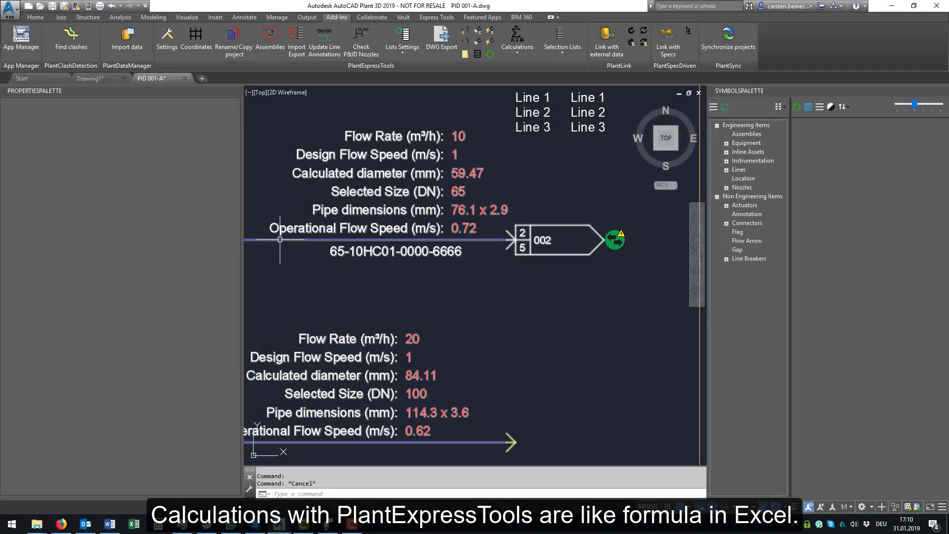
{"action": "left_click", "coordinate": [280, 240]}
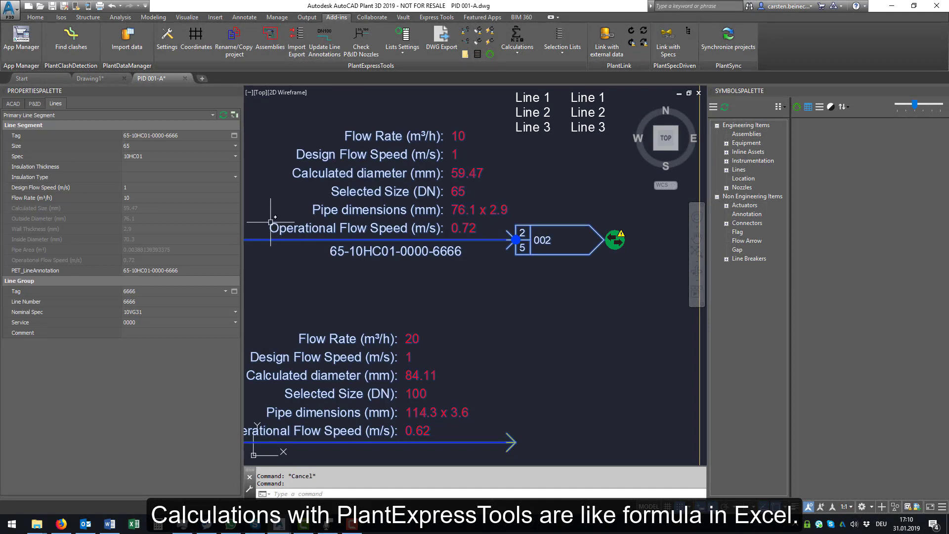
{"action": "left_click", "coordinate": [236, 177]}
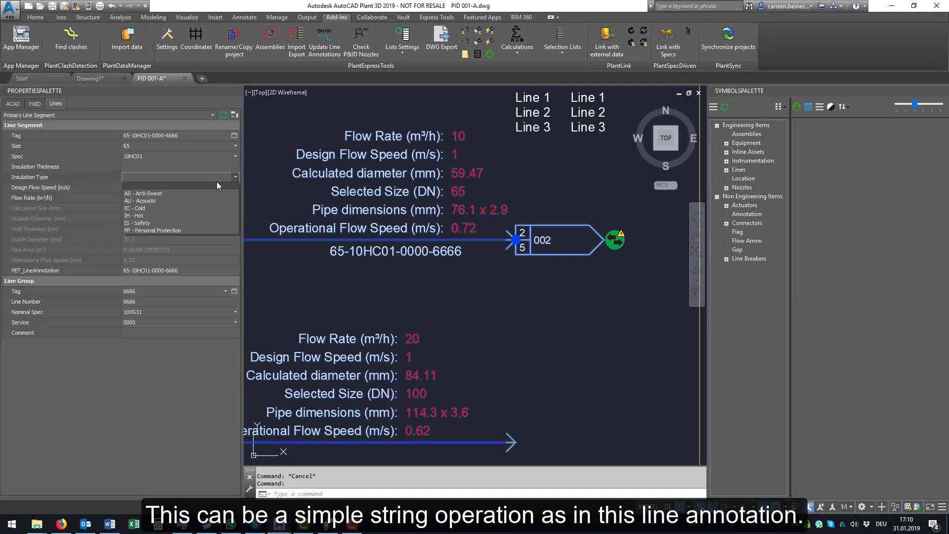
{"action": "left_click", "coordinate": [160, 209]}
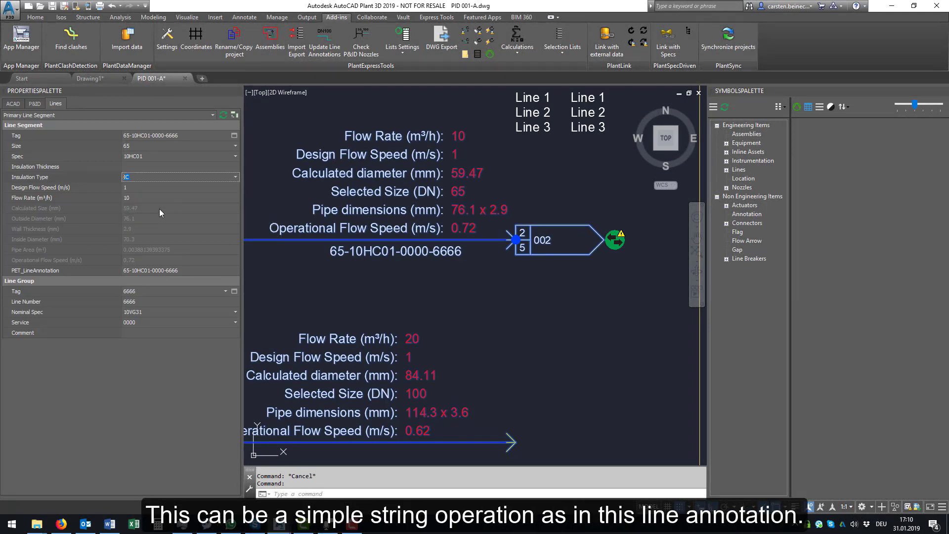
{"action": "left_click", "coordinate": [165, 166]}
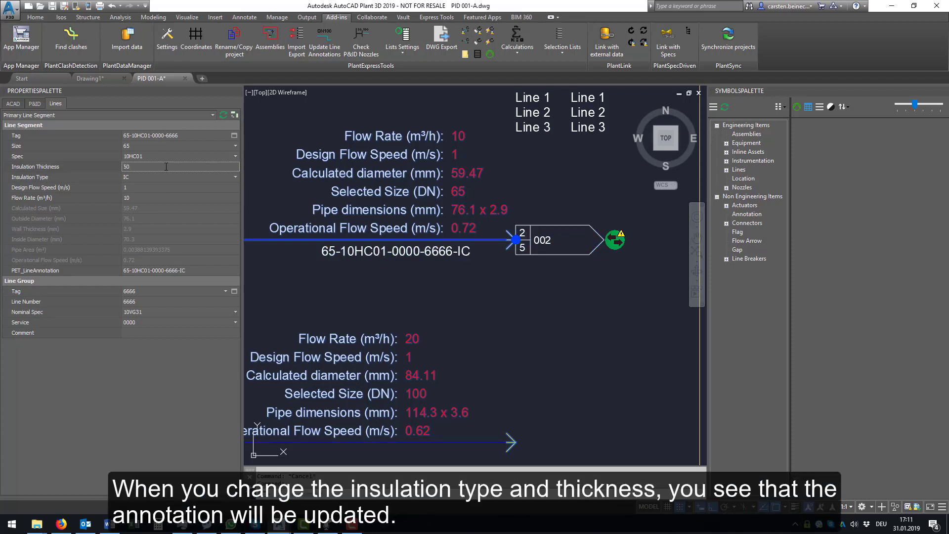
{"action": "left_click", "coordinate": [166, 175]}
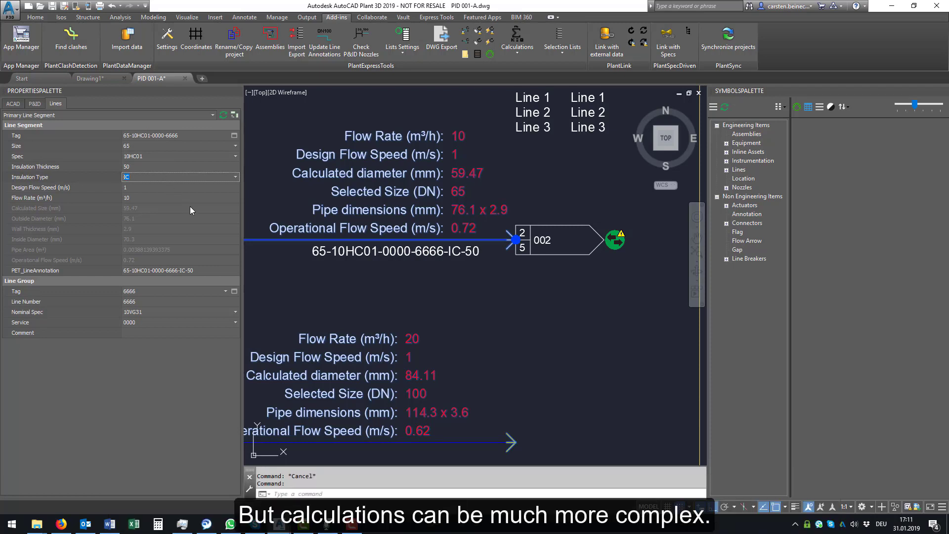
Set the flow rate of the selected line 6666 to 20 m³/h.
{"action": "left_click", "coordinate": [218, 196]}
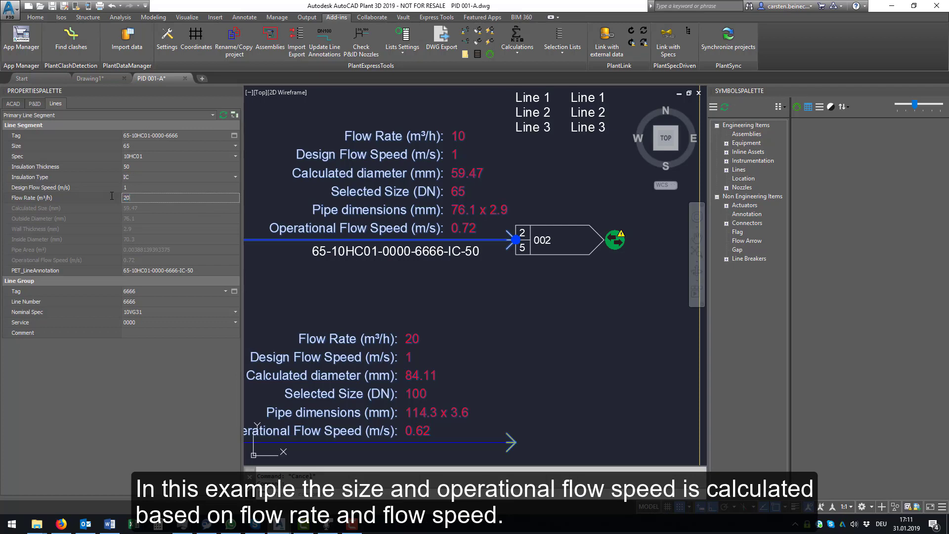
{"action": "key", "text": "Return"}
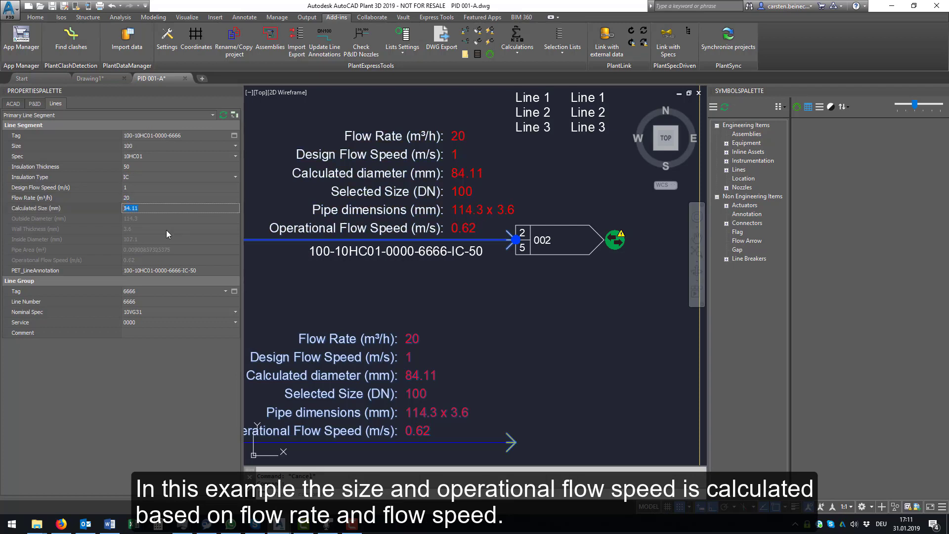
{"action": "double_click", "coordinate": [138, 199]}
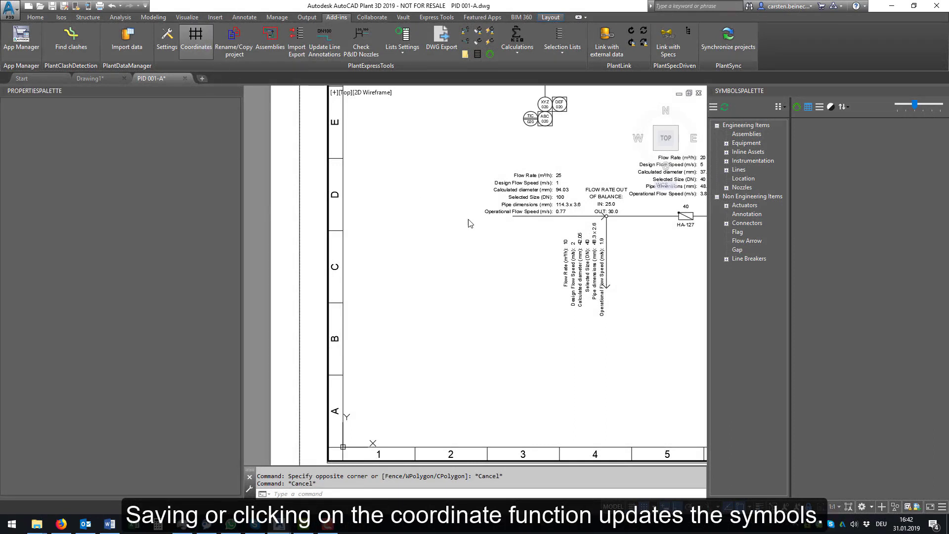
Select the TIC 020 instrument symbol on the sheet to examine its coordinates.
{"action": "left_click", "coordinate": [531, 118]}
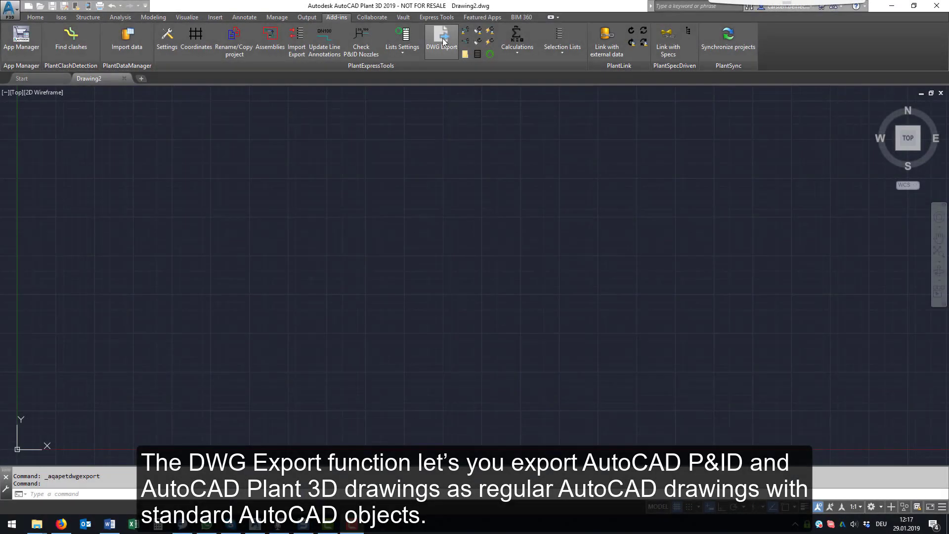
Start a DWG Export for the Plant 3D category and include all listed drawings.
{"action": "left_click", "coordinate": [442, 40]}
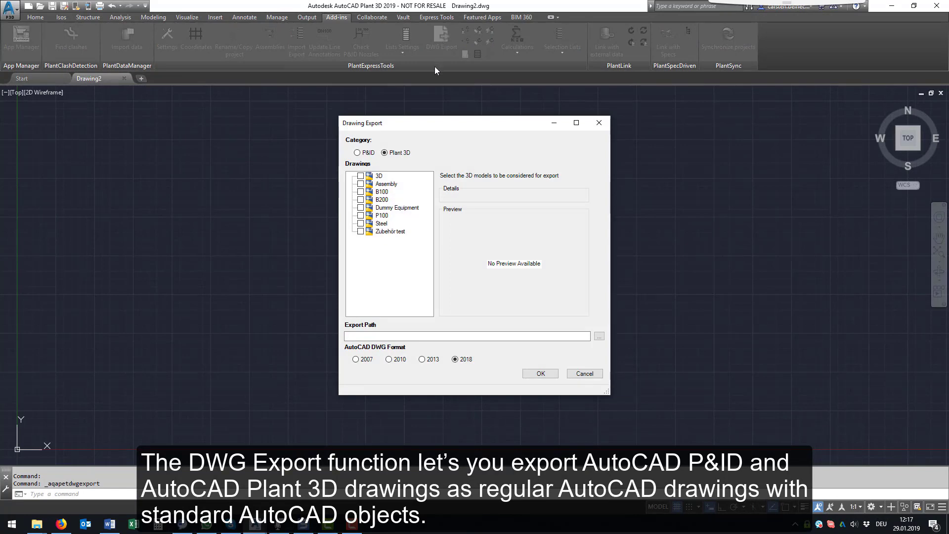
{"action": "left_click", "coordinate": [358, 153]}
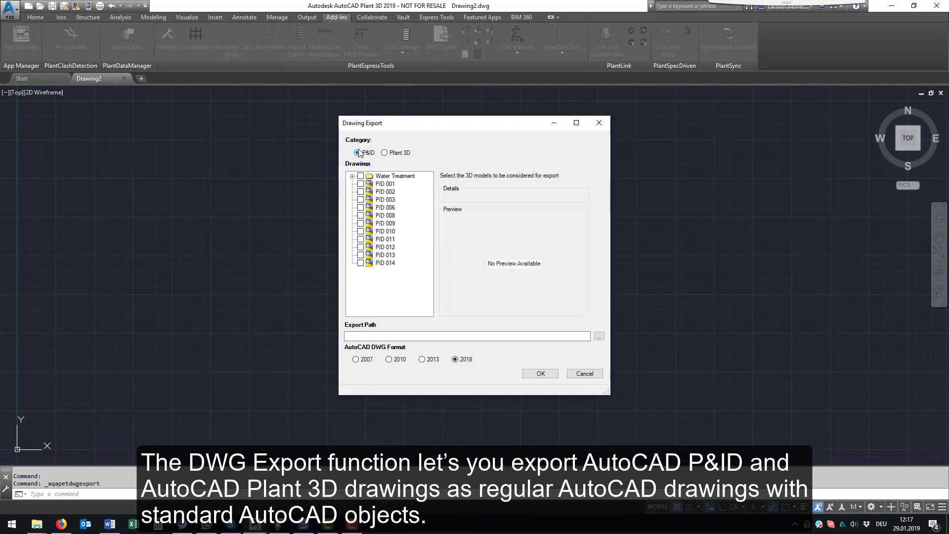
{"action": "left_click", "coordinate": [386, 153]}
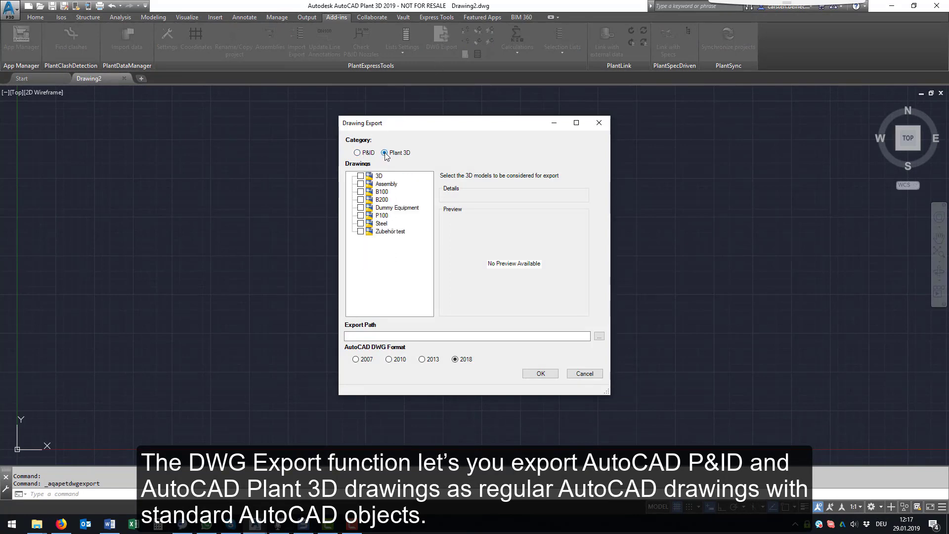
{"action": "left_click", "coordinate": [361, 177]}
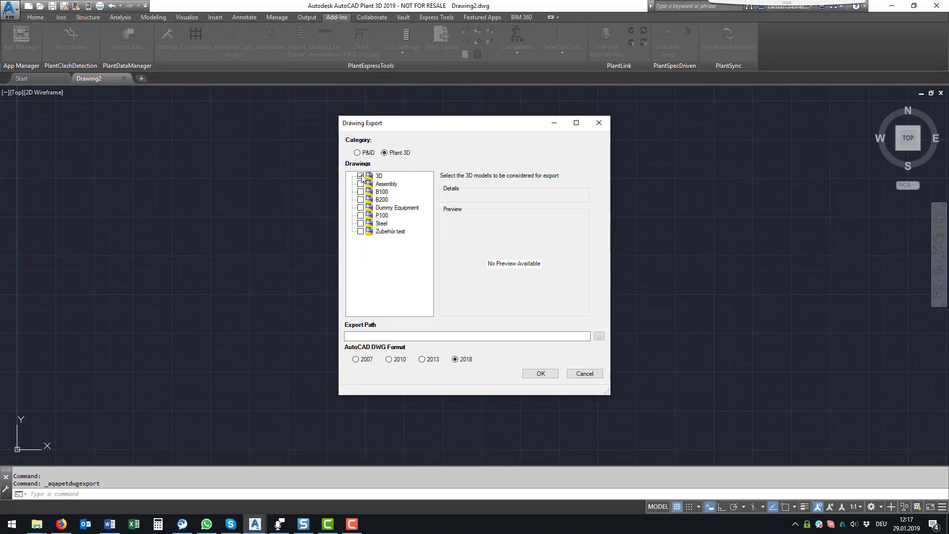
{"action": "right_click", "coordinate": [387, 187]}
{"action": "left_click", "coordinate": [398, 190]}
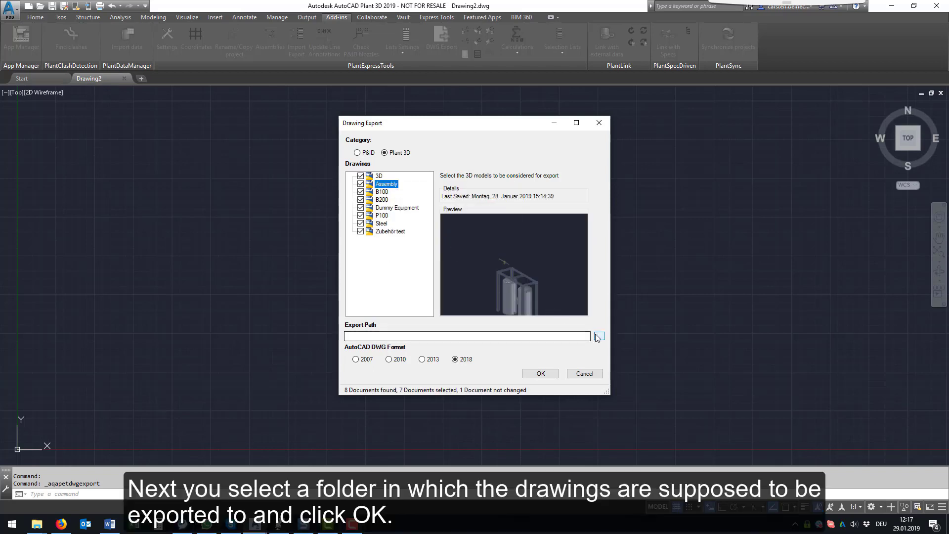
Choose the Desktop as the export folder and run the export in the 2018 DWG format.
{"action": "left_click", "coordinate": [599, 336]}
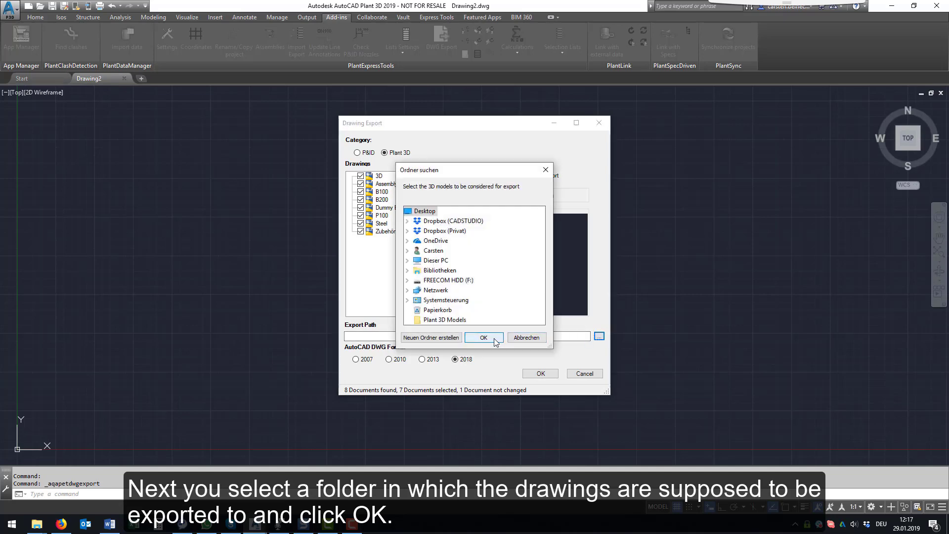
{"action": "left_click", "coordinate": [492, 339]}
{"action": "left_click", "coordinate": [533, 374]}
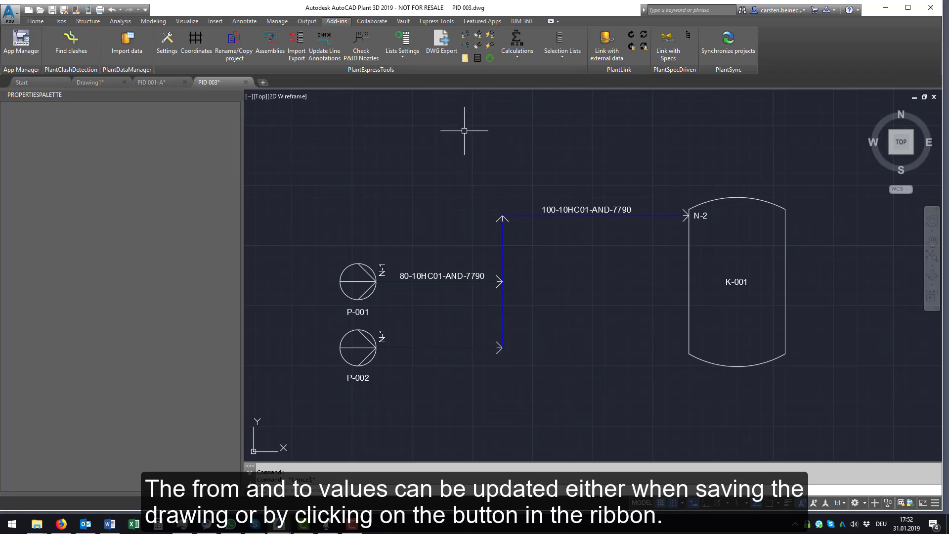
Update the From-To values of the lines in PID 003 and check them on the main line and the P-001 branch line.
{"action": "left_click", "coordinate": [465, 35]}
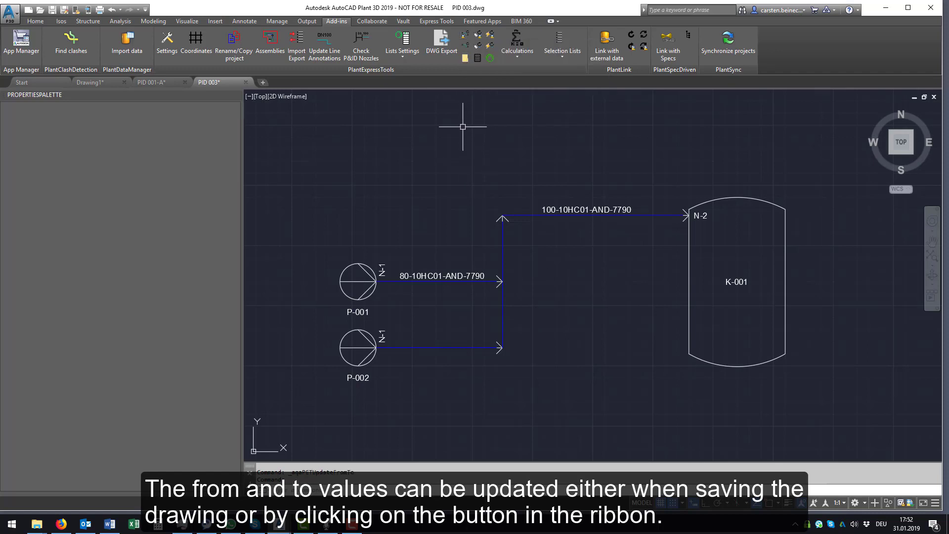
{"action": "left_click", "coordinate": [501, 234]}
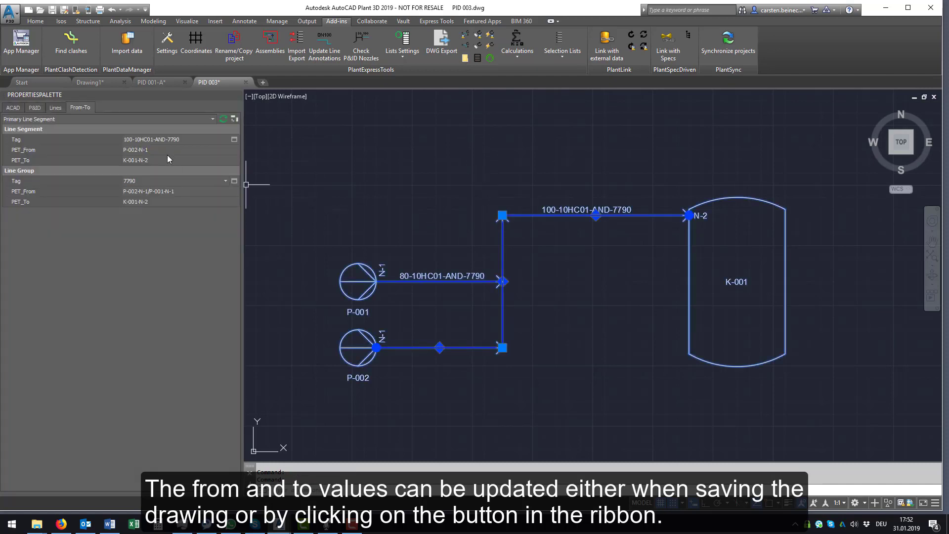
{"action": "key", "text": "Escape"}
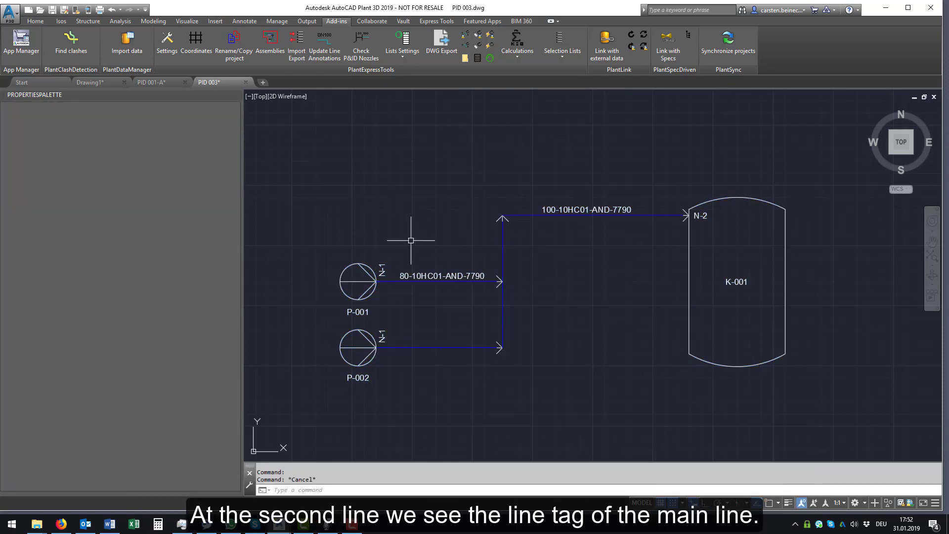
{"action": "left_click", "coordinate": [398, 280]}
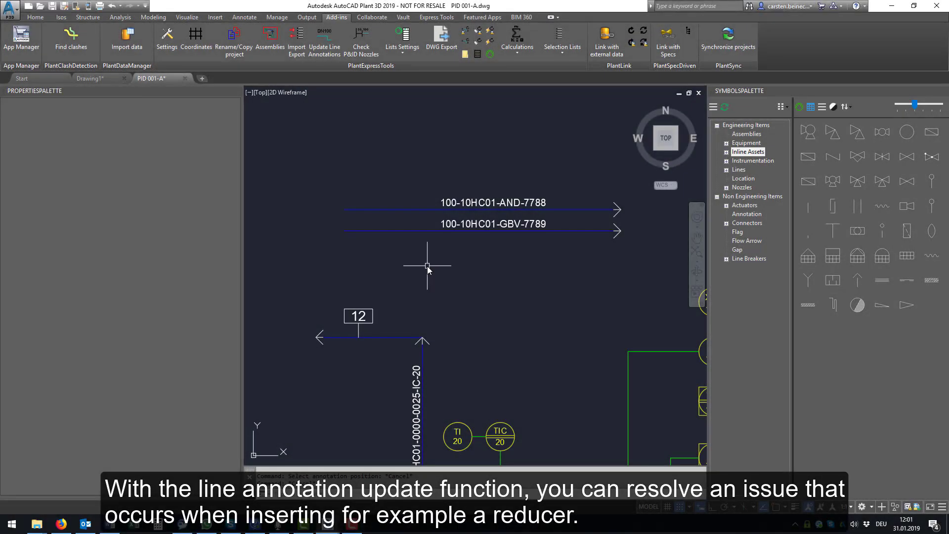
Insert a reducer in line 100-10HC01-AND-7788 and set the size of the line segment before it to 80.
{"action": "left_click", "coordinate": [907, 305]}
{"action": "left_click", "coordinate": [414, 210]}
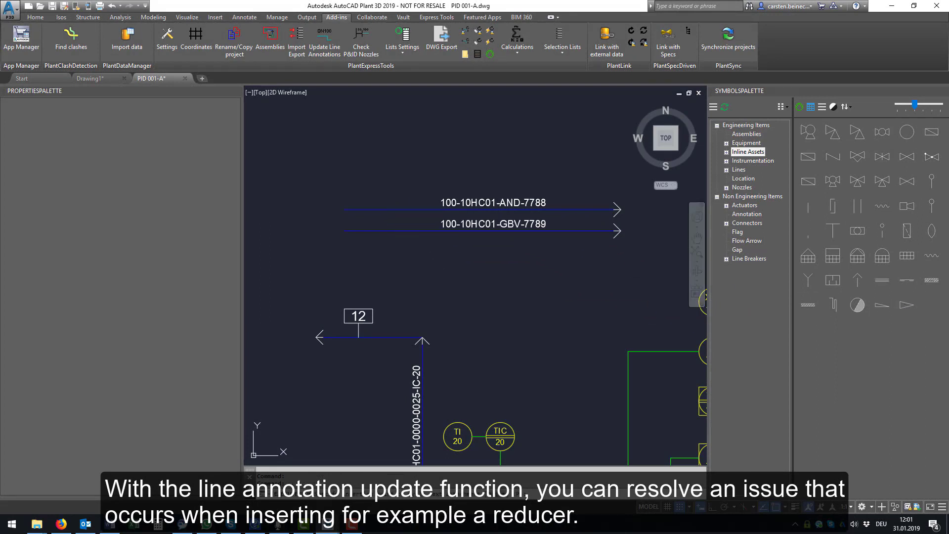
{"action": "left_click", "coordinate": [374, 209]}
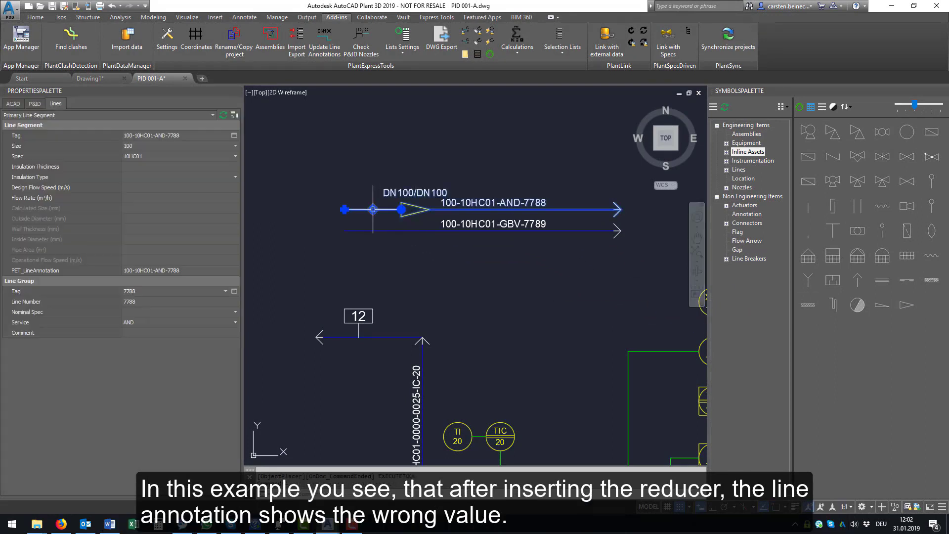
{"action": "left_click", "coordinate": [139, 145]}
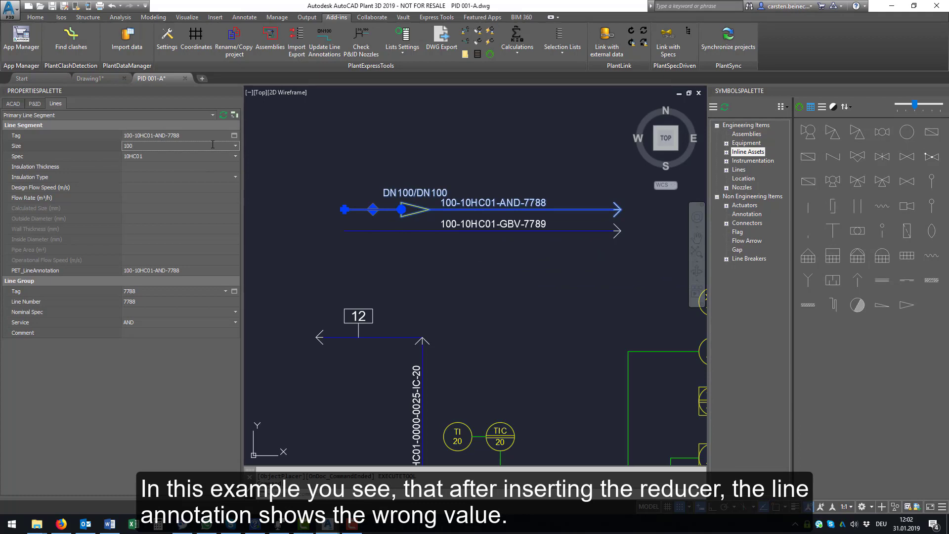
{"action": "left_click", "coordinate": [236, 146]}
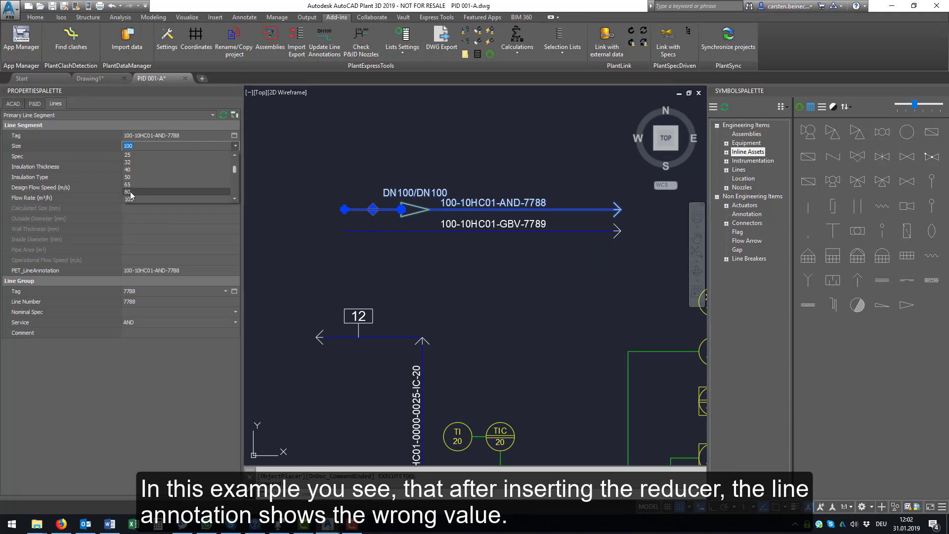
{"action": "left_click", "coordinate": [166, 192]}
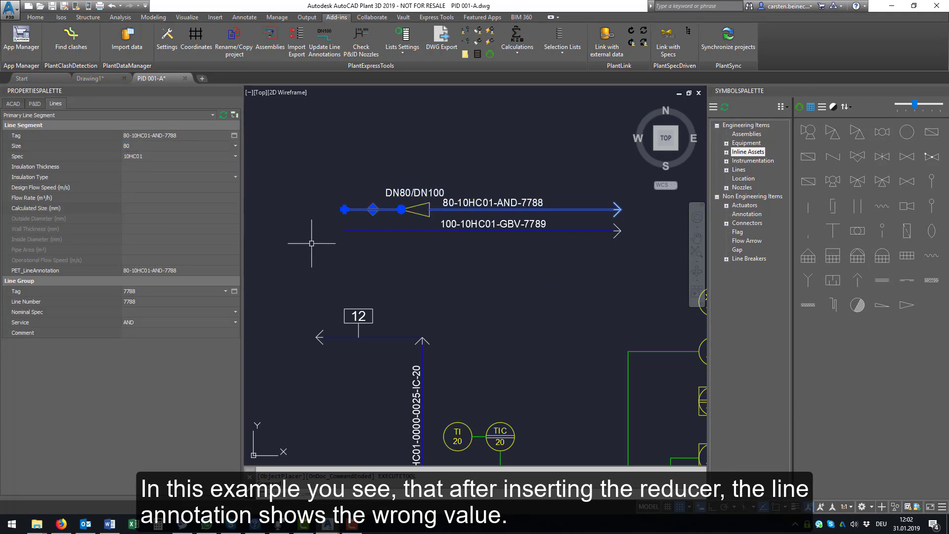
{"action": "key", "text": "Escape"}
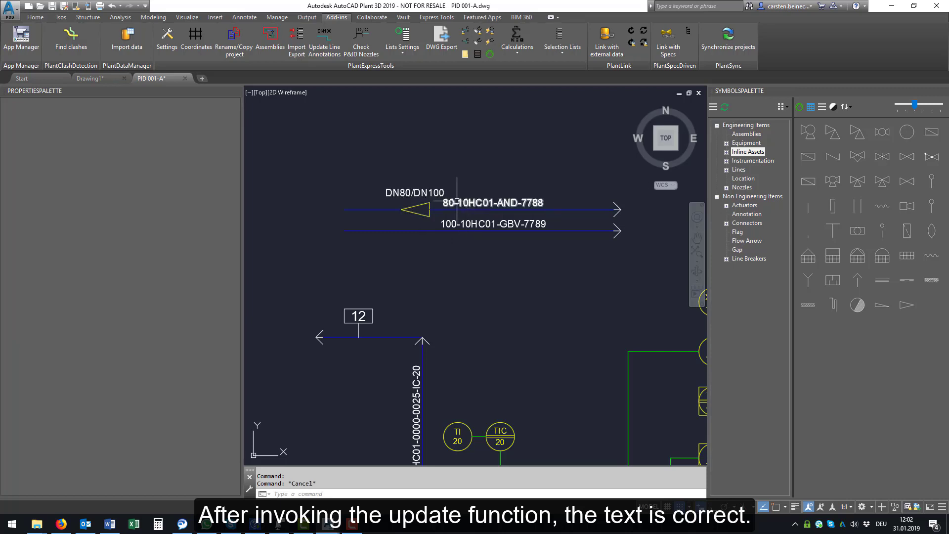
Update all line annotations in the drawing and move the 100-10HC01-GBV-7789 annotation above the 100-10HC01-AND-7788 annotation.
{"action": "left_click", "coordinate": [324, 42]}
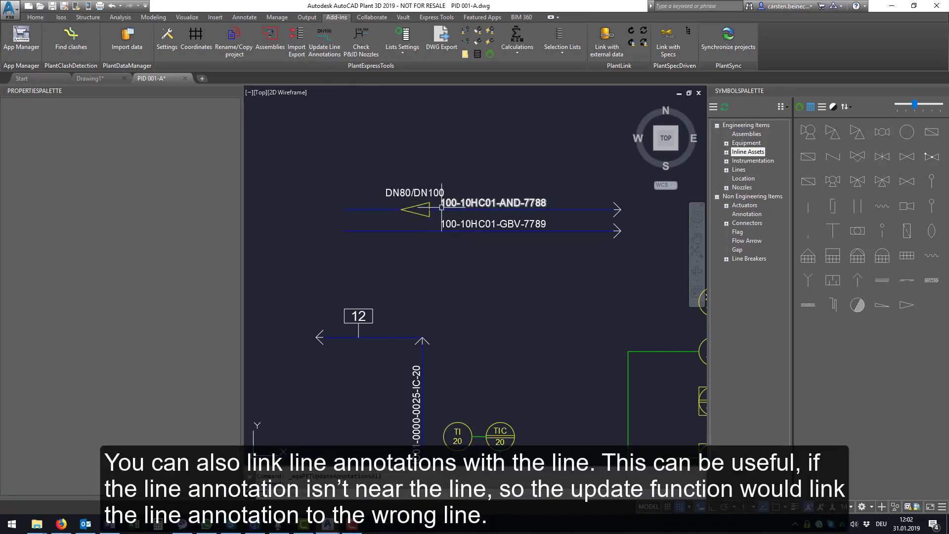
{"action": "left_click", "coordinate": [482, 224]}
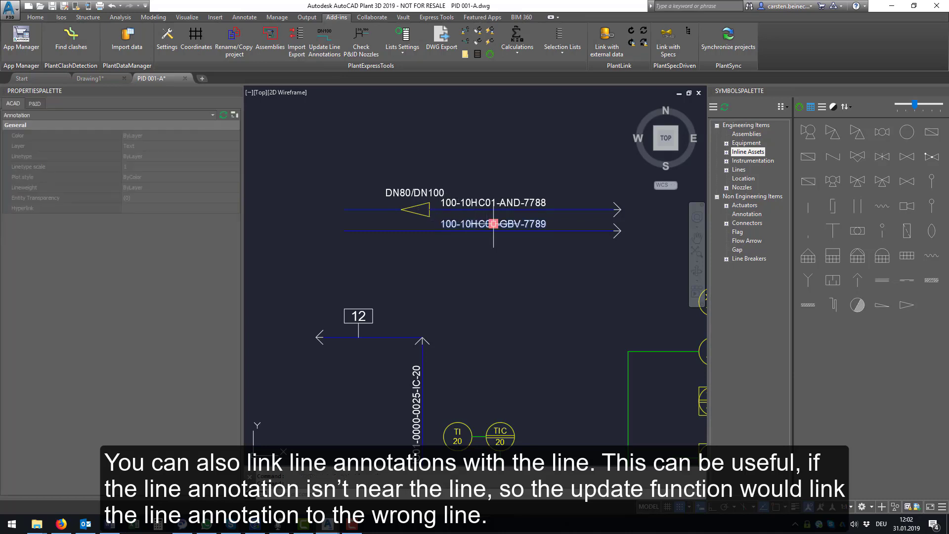
{"action": "left_click", "coordinate": [493, 224]}
{"action": "left_click", "coordinate": [557, 167]}
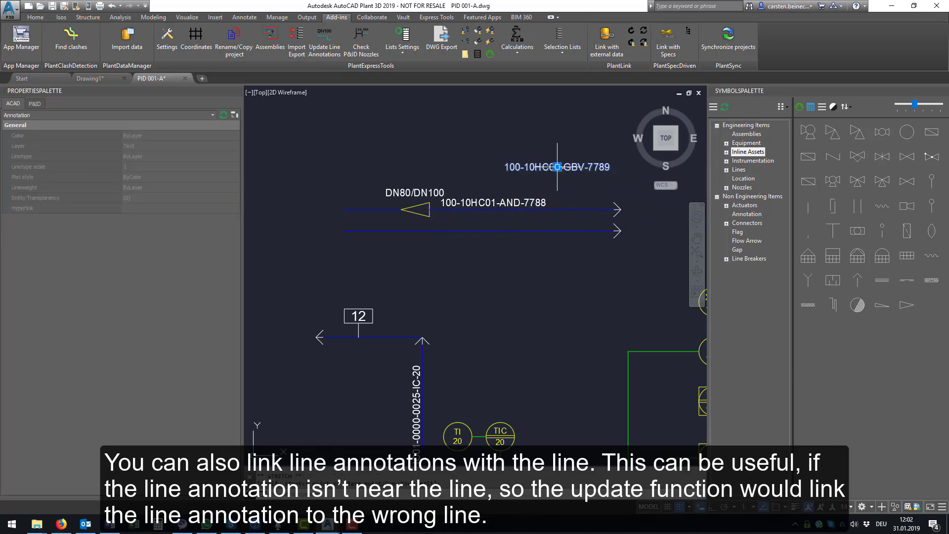
{"action": "key", "text": "Escape"}
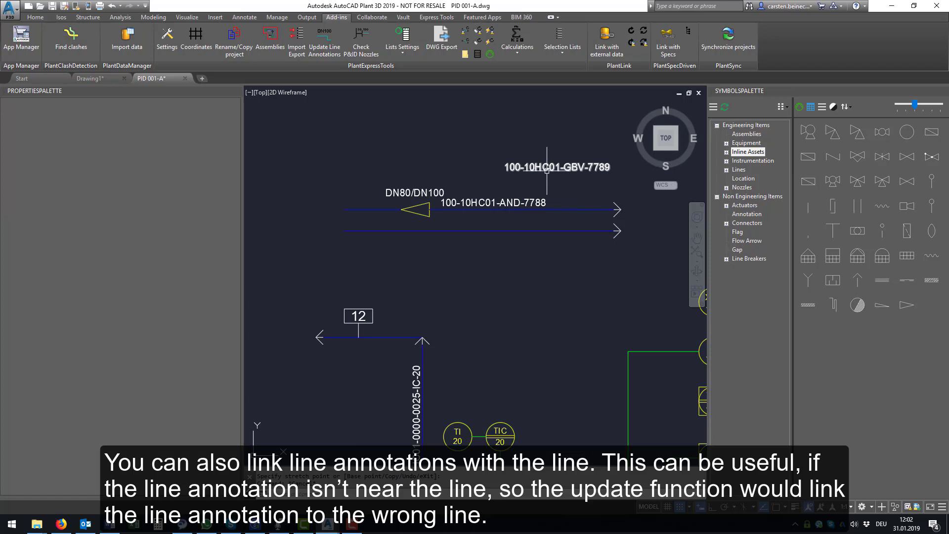
Link the 100-10HC01-GBV-7789 annotation with a leader to the lower of the two parallel lines.
{"action": "left_click", "coordinate": [547, 168]}
{"action": "right_click", "coordinate": [547, 168]}
{"action": "mouse_move", "coordinate": [577, 350]}
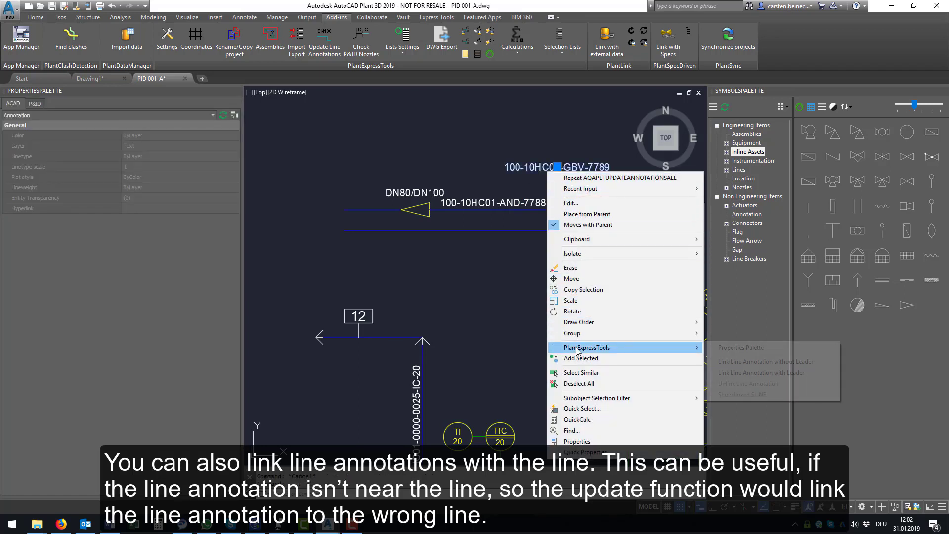
{"action": "left_click", "coordinate": [733, 372]}
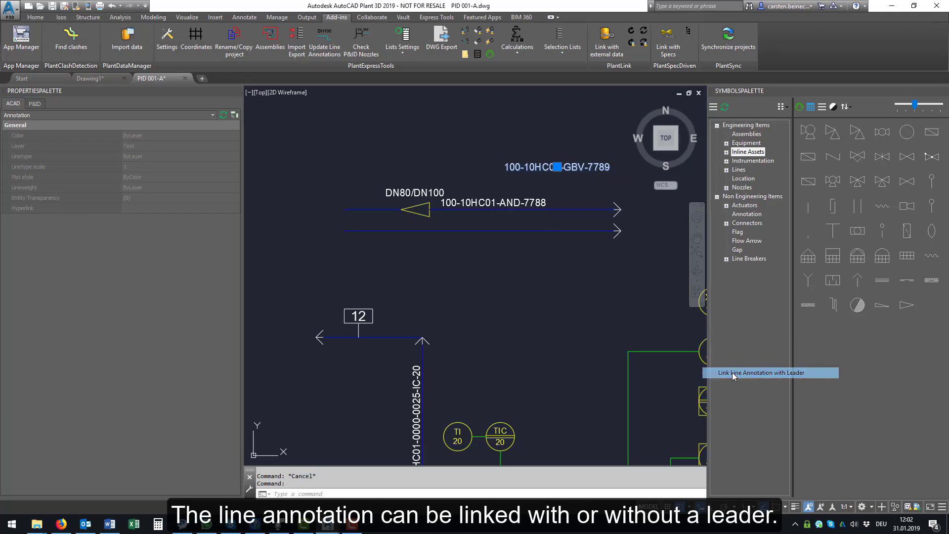
{"action": "left_click", "coordinate": [572, 231]}
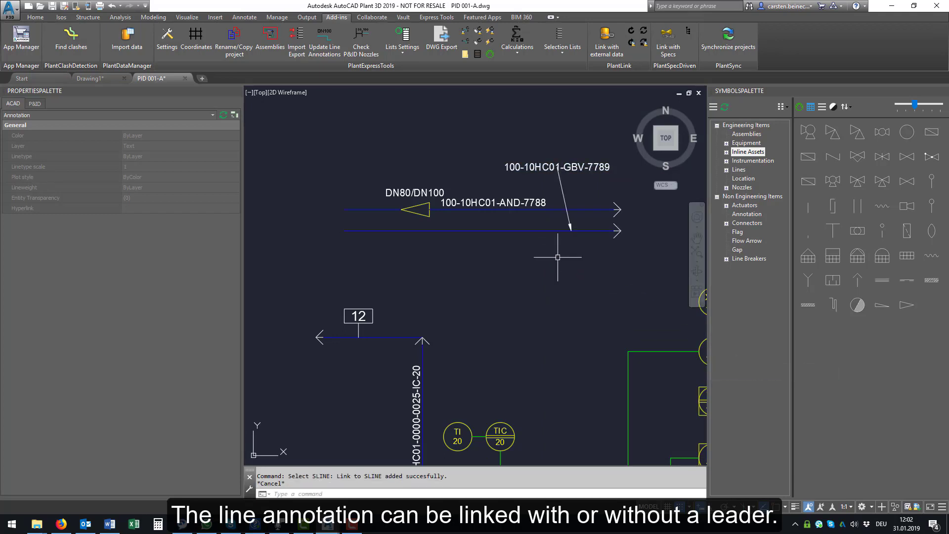
{"action": "left_click", "coordinate": [557, 166]}
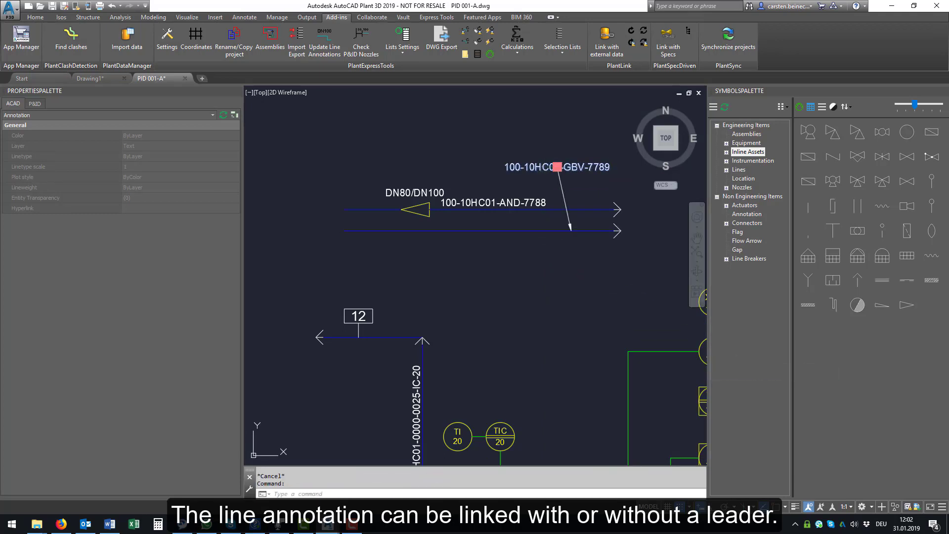
{"action": "left_click", "coordinate": [557, 167]}
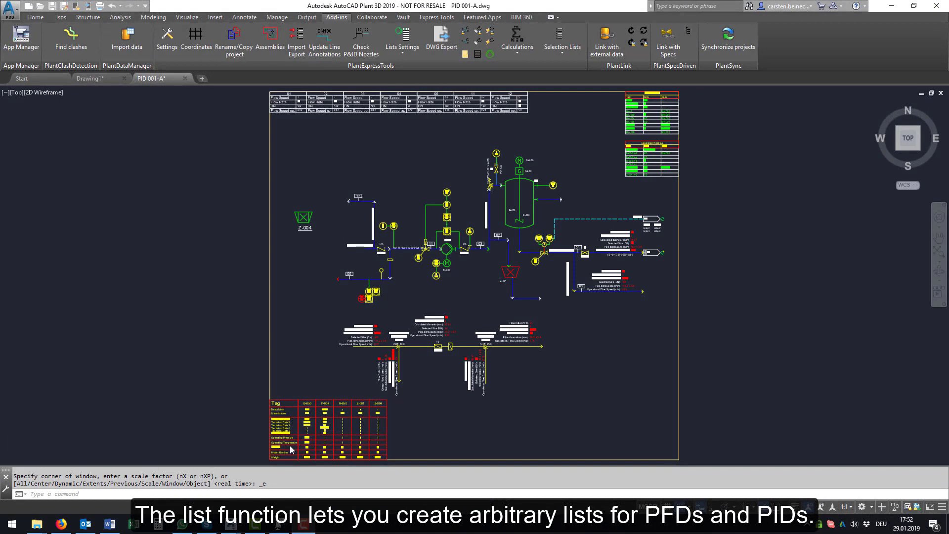
Inspect the equipment, process data, inline object and nozzle tables, and update the lists in the drawing.
{"action": "scroll", "coordinate": [290, 449], "scroll_direction": "up", "scroll_amount": 8}
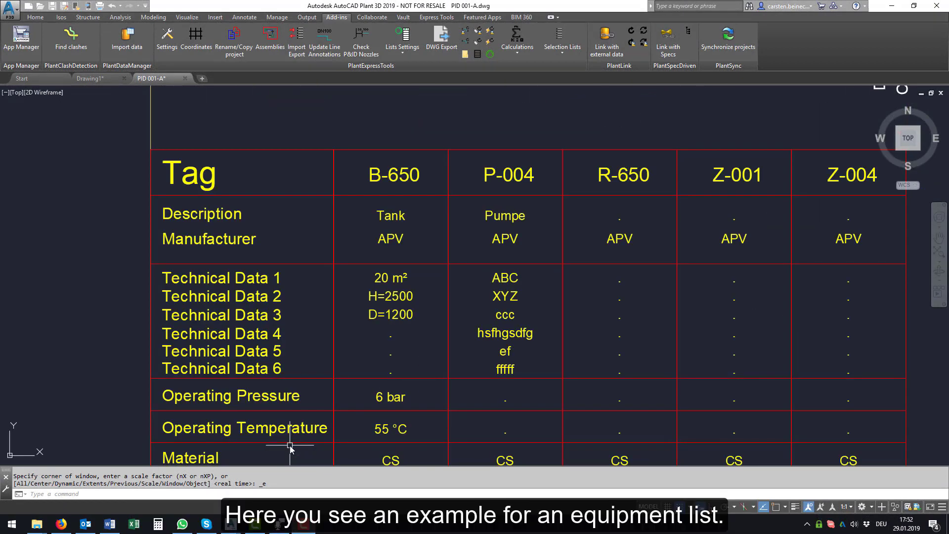
{"action": "scroll", "coordinate": [290, 446], "scroll_direction": "down", "scroll_amount": 6}
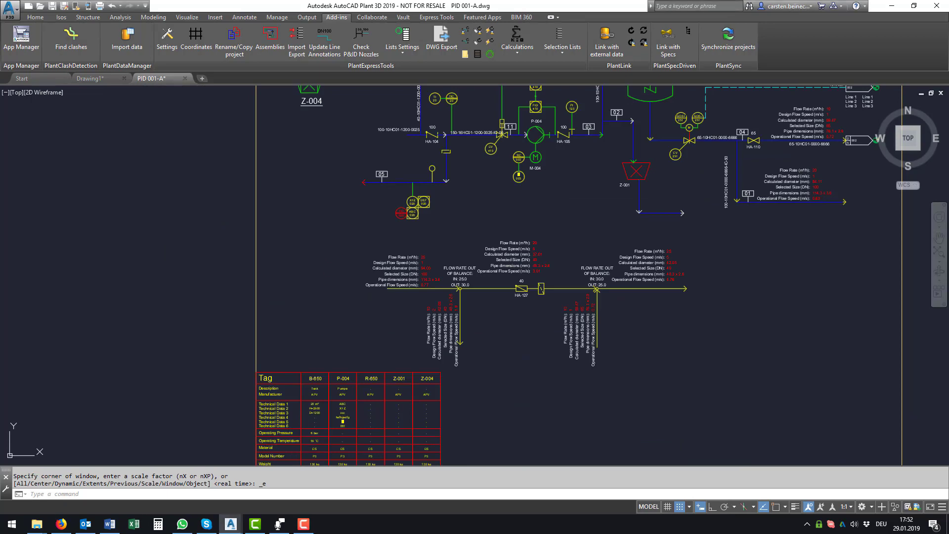
{"action": "middle_click_drag", "start_coordinate": [340, 203], "coordinate": [352, 503]}
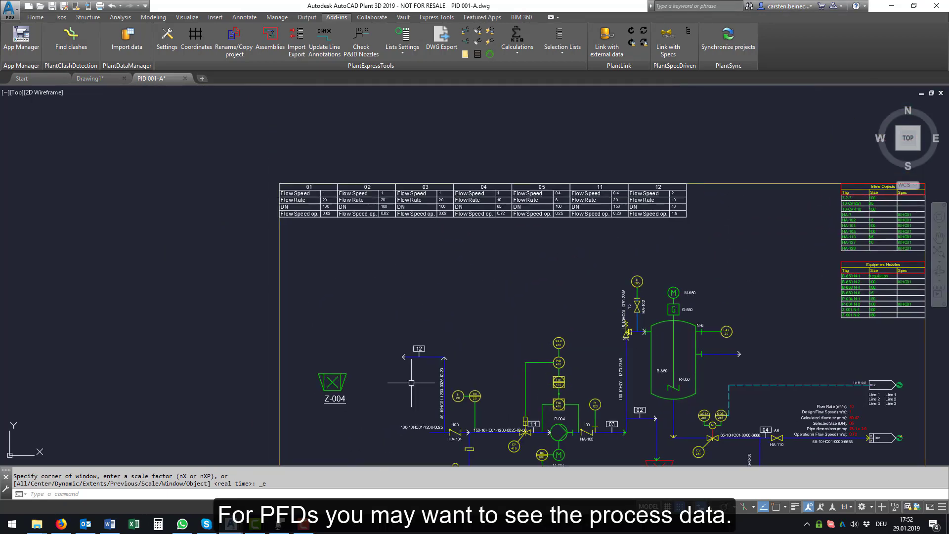
{"action": "scroll", "coordinate": [341, 211], "scroll_direction": "up", "scroll_amount": 4}
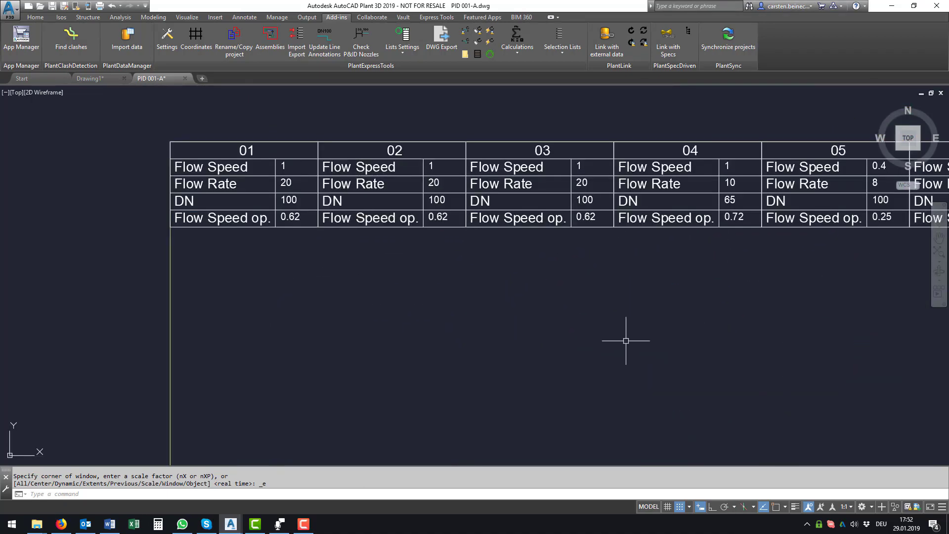
{"action": "middle_click_drag", "start_coordinate": [886, 356], "coordinate": [2, 319]}
{"action": "mouse_move", "coordinate": [475, 277]}
{"action": "middle_mouse_down"}
{"action": "mouse_move", "coordinate": [363, 266]}
{"action": "mouse_move", "coordinate": [350, 276]}
{"action": "middle_mouse_up"}
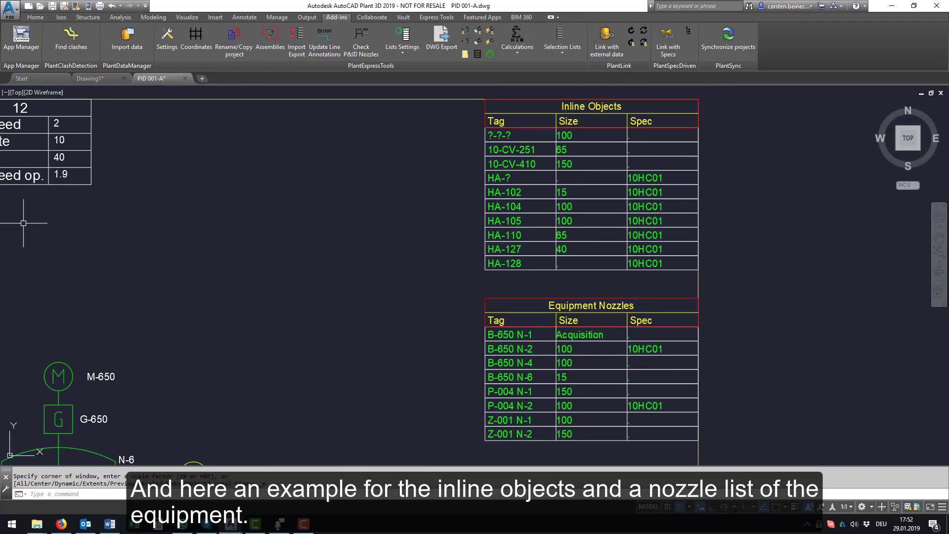
{"action": "left_click", "coordinate": [411, 55]}
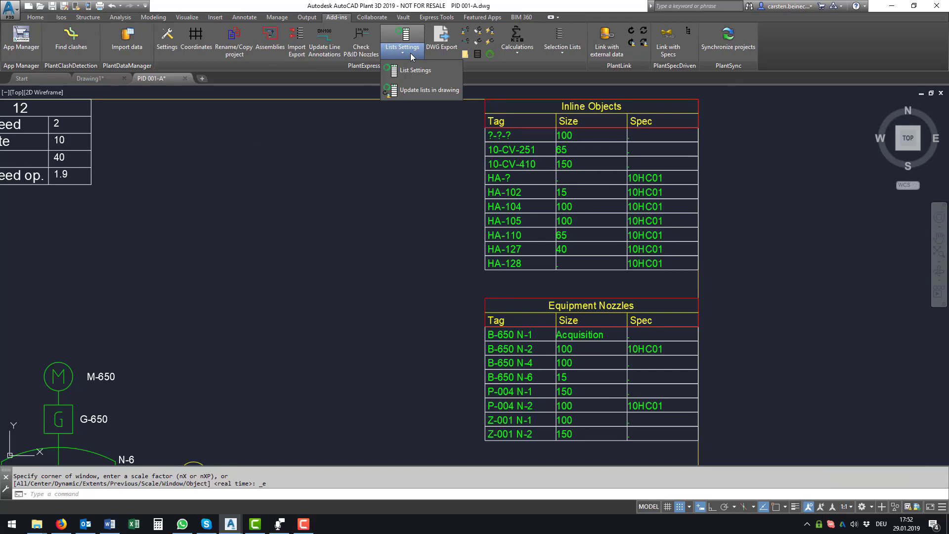
{"action": "left_click", "coordinate": [409, 94]}
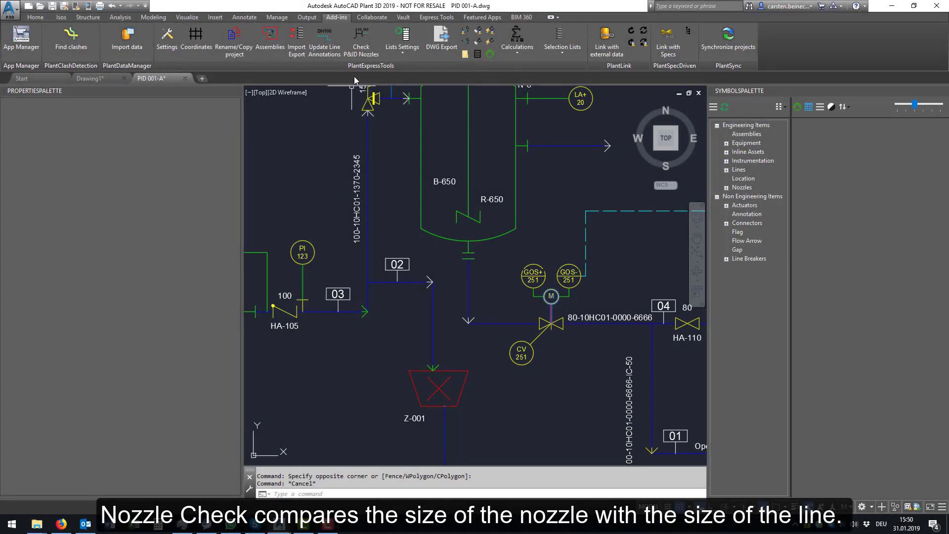
Run the P&ID nozzle check and zoom to nozzle N-4 on tank B-650 from its results.
{"action": "left_click", "coordinate": [364, 39]}
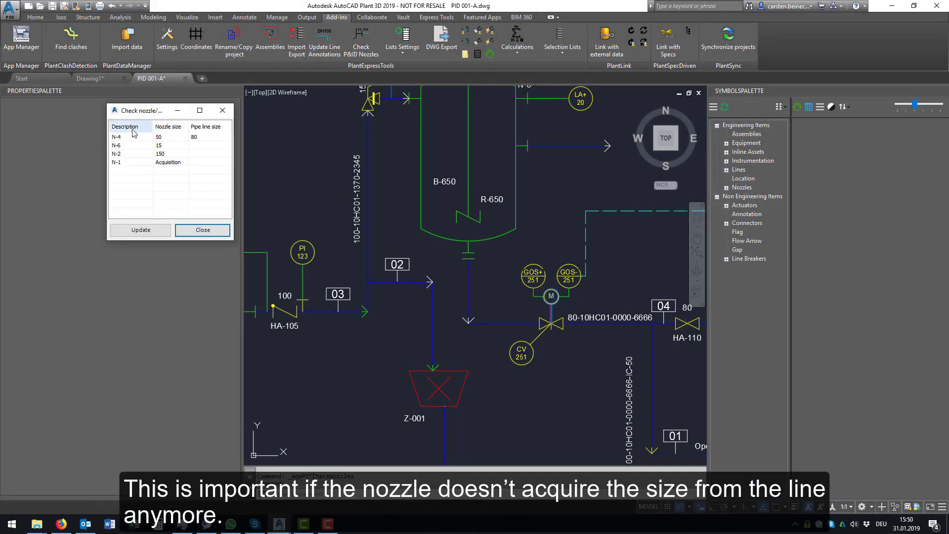
{"action": "left_click", "coordinate": [117, 139]}
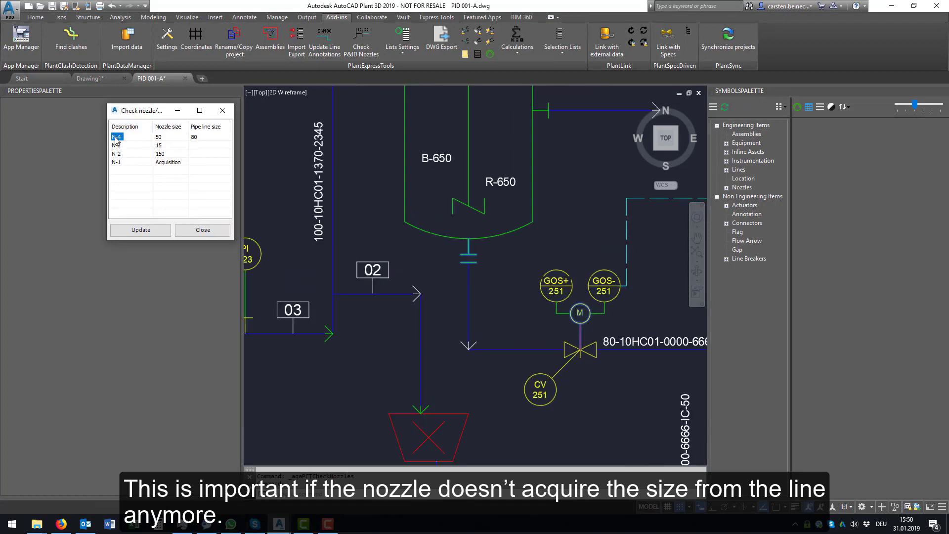
{"action": "scroll", "coordinate": [401, 215], "scroll_direction": "down", "scroll_amount": 10}
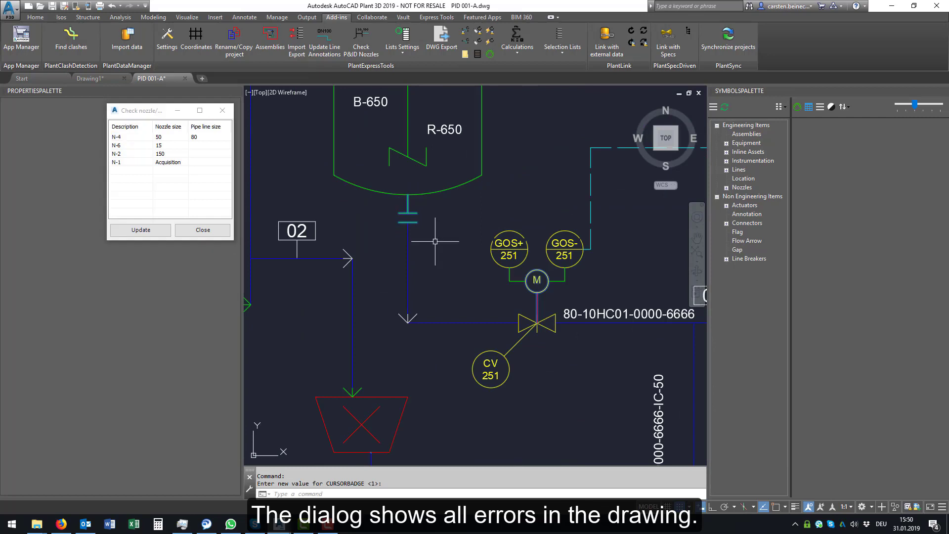
Choose a size for the line segment below nozzle N-4 and refresh the nozzle check results.
{"action": "left_click", "coordinate": [408, 267]}
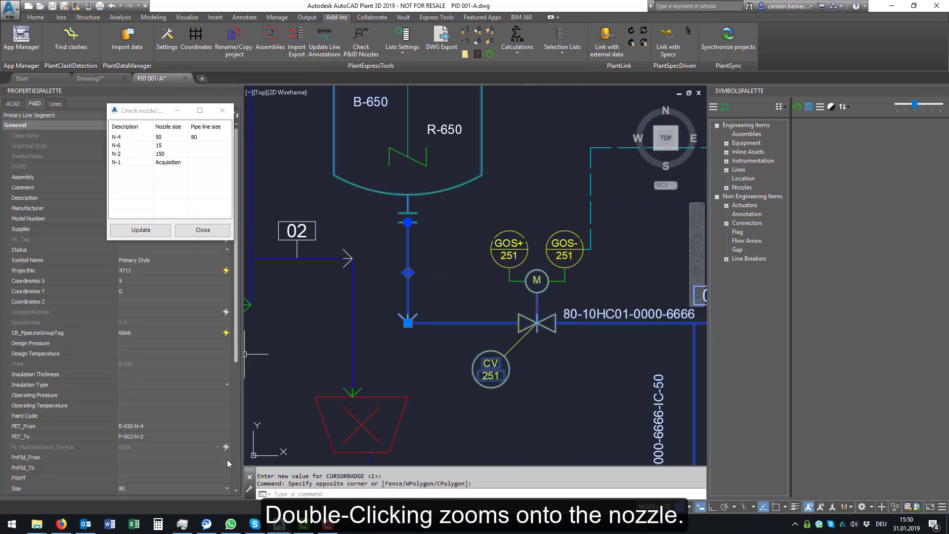
{"action": "left_click", "coordinate": [228, 489]}
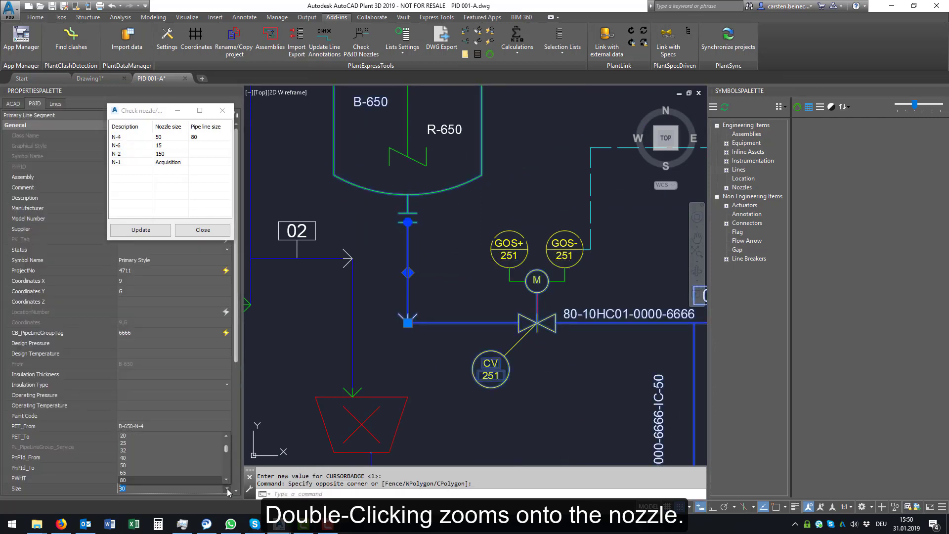
{"action": "left_click", "coordinate": [142, 479]}
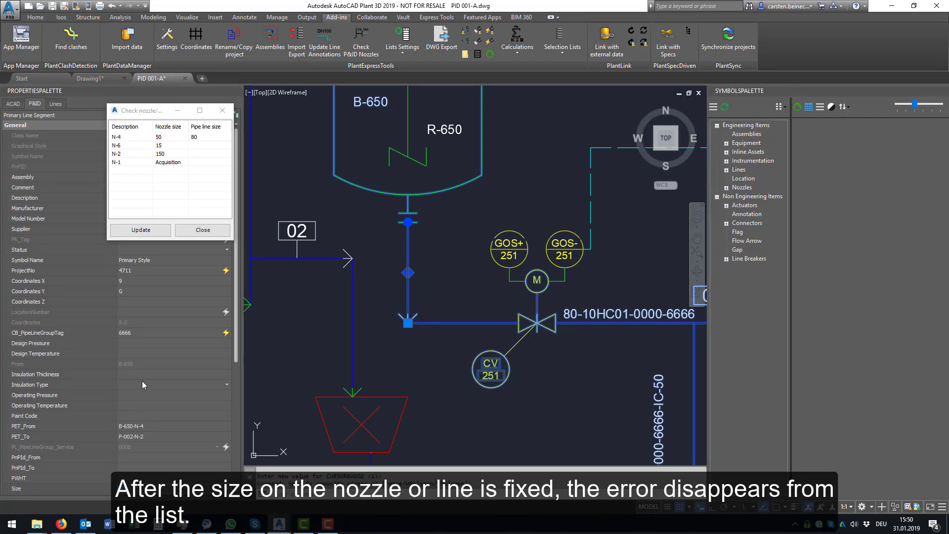
{"action": "left_click", "coordinate": [142, 230]}
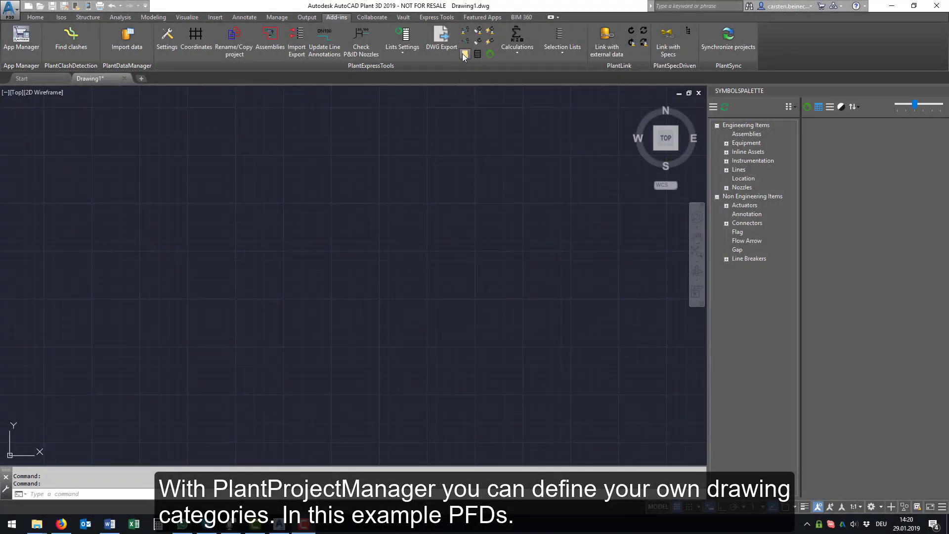
Open PlantProjectManager and set the Frame Size property of drawing 0815-1010-PFD-10_v0 to DIN A0.
{"action": "left_click", "coordinate": [465, 54]}
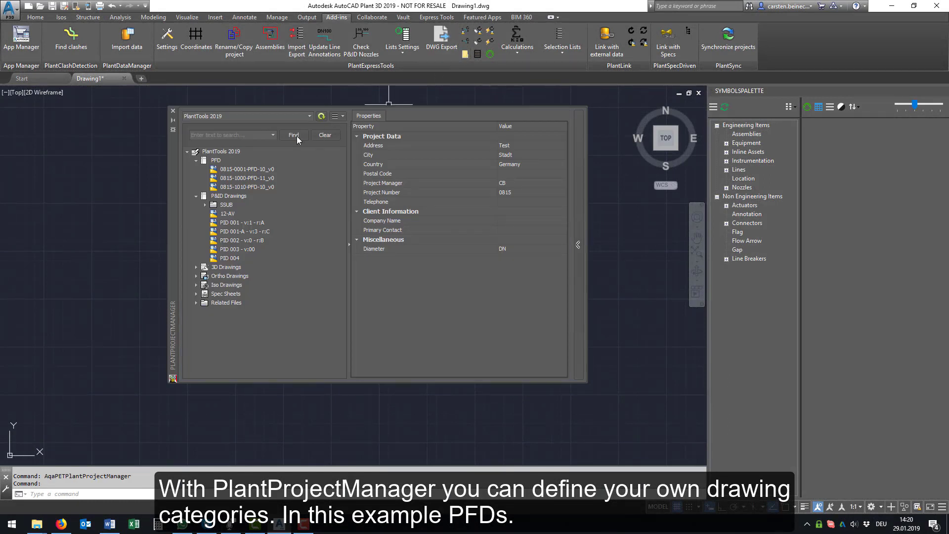
{"action": "left_click", "coordinate": [222, 151]}
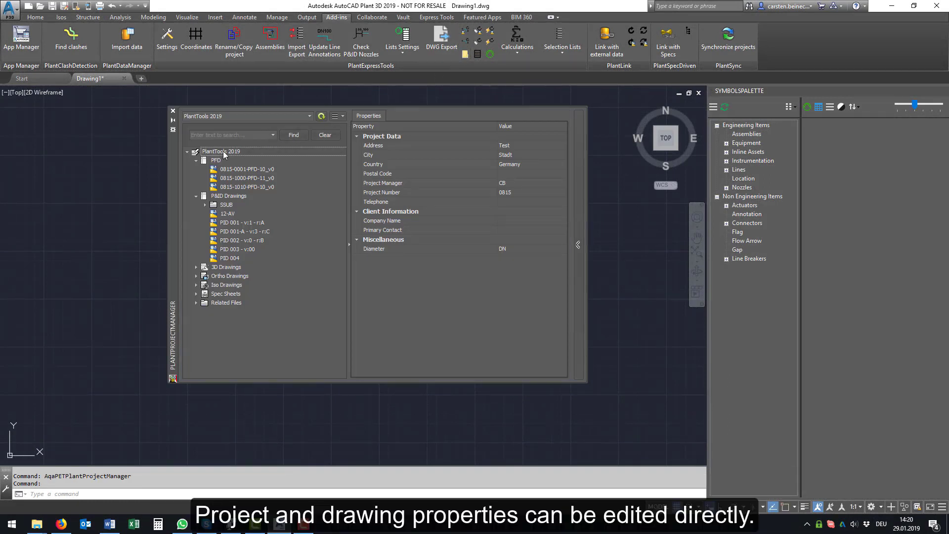
{"action": "left_click", "coordinate": [238, 187]}
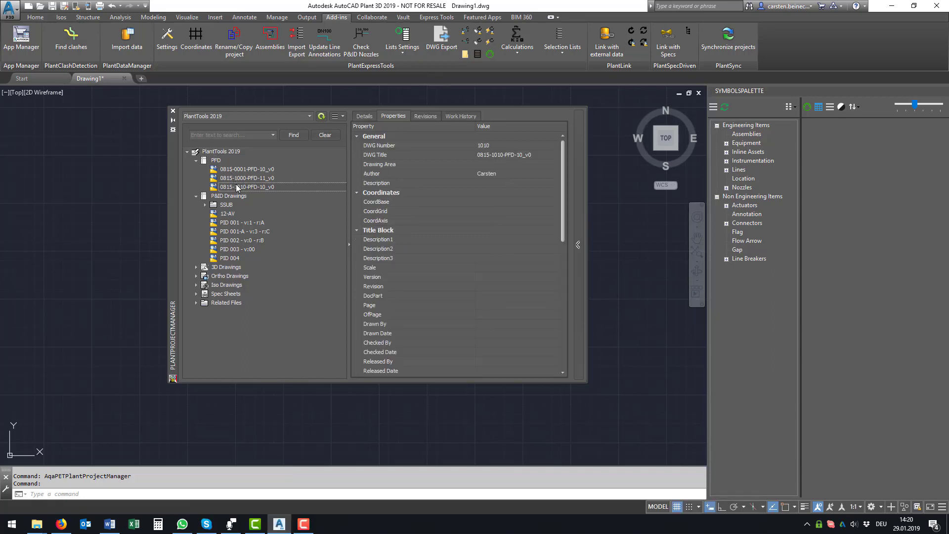
{"action": "left_click", "coordinate": [357, 230]}
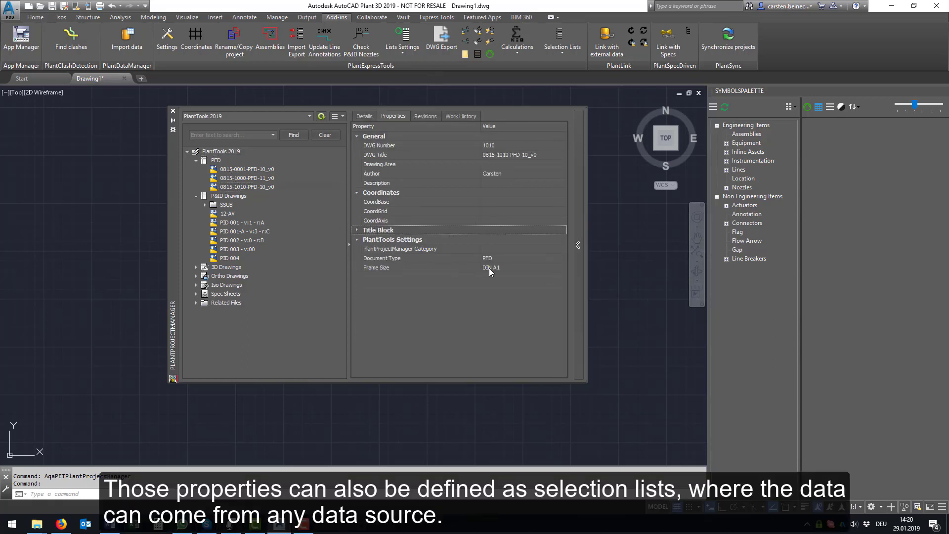
{"action": "left_click", "coordinate": [561, 267]}
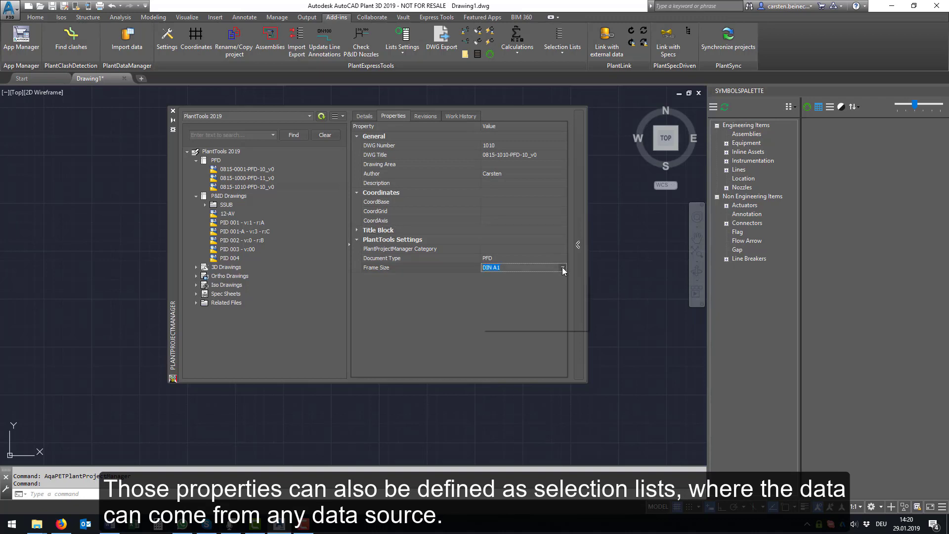
{"action": "left_click", "coordinate": [522, 286]}
{"action": "left_click", "coordinate": [518, 249]}
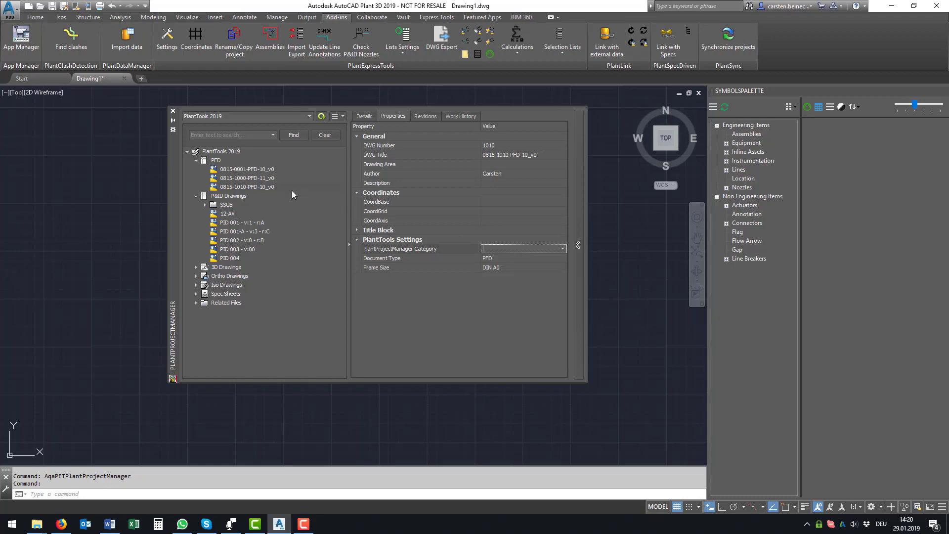
Create a new drawing in the PFD category with DWG Number 2000, keeping the default document type, frame size and initial version.
{"action": "right_click", "coordinate": [214, 161]}
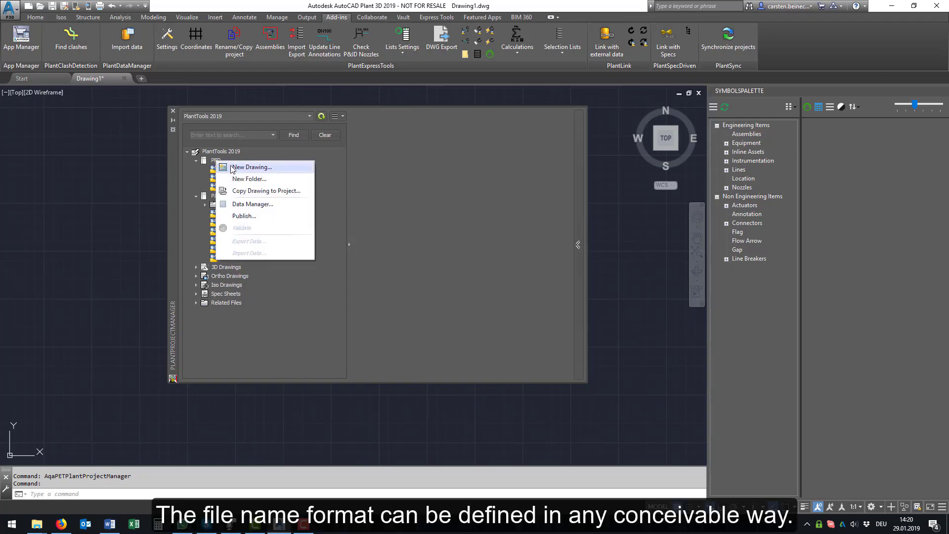
{"action": "left_click", "coordinate": [232, 169]}
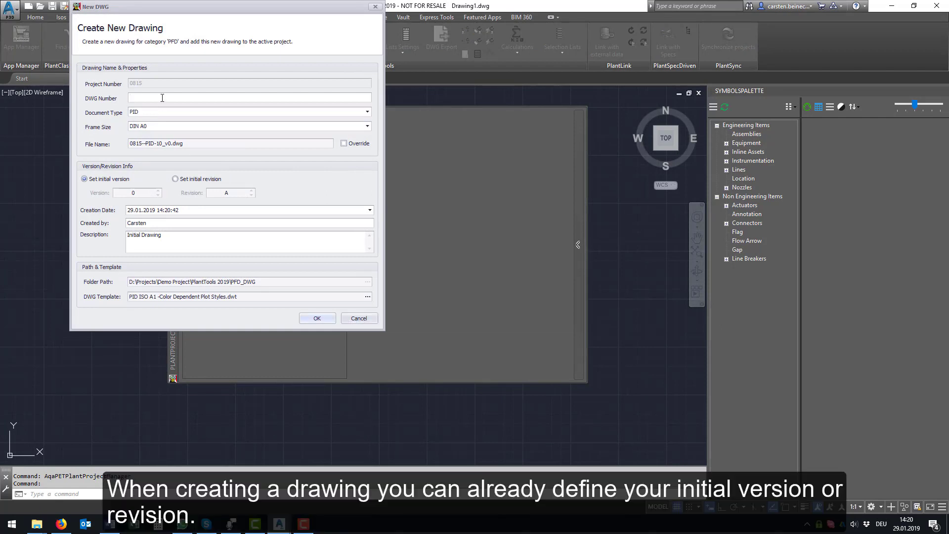
{"action": "type", "text": "20000"}
{"action": "key", "text": "BackSpace"}
{"action": "left_click", "coordinate": [311, 318]}
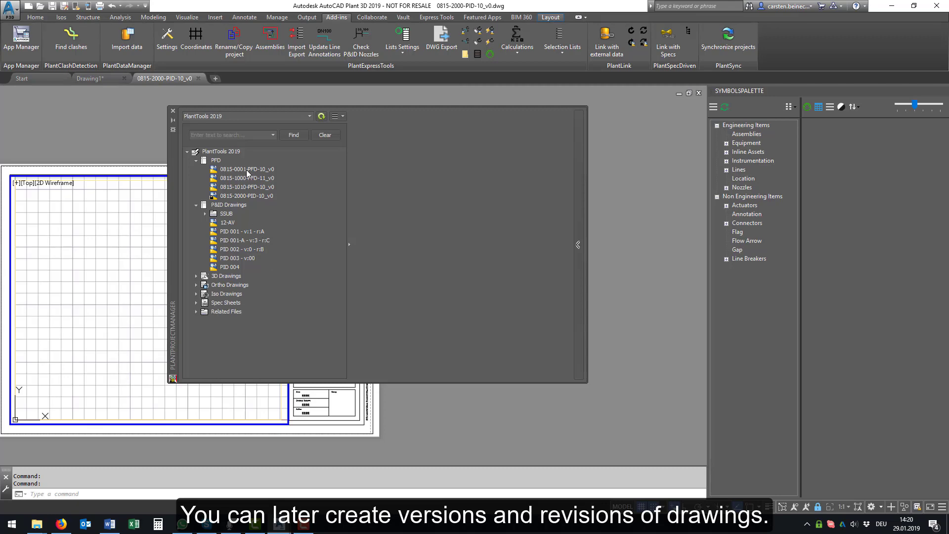
Create a new version of drawing 0815-0001-PFD-10_v0 with the change description "For Demo" and show its revision history.
{"action": "right_click", "coordinate": [243, 168]}
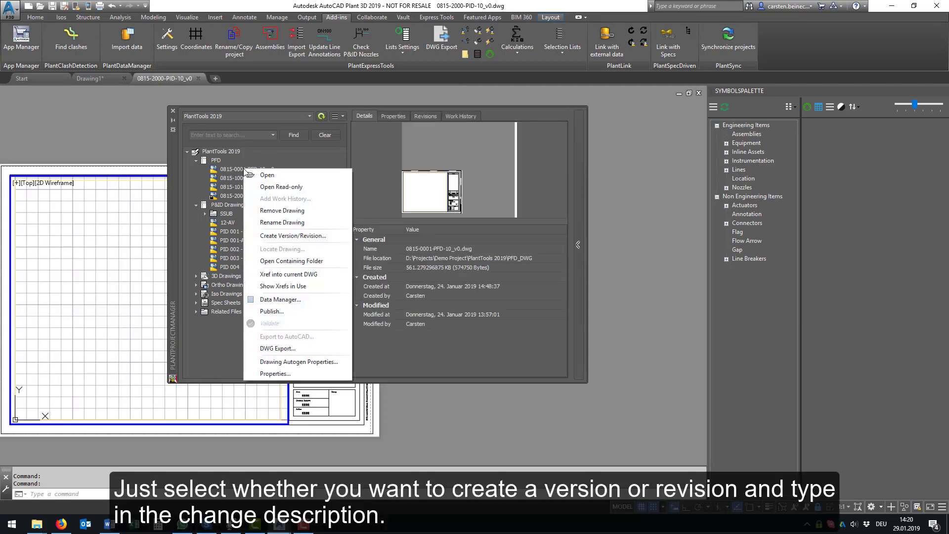
{"action": "left_click", "coordinate": [273, 236]}
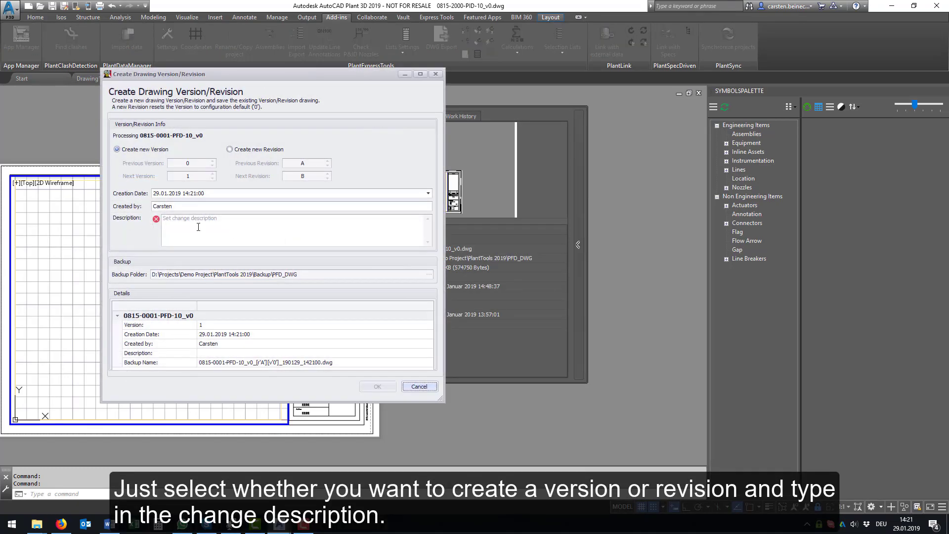
{"action": "left_click", "coordinate": [196, 224]}
{"action": "type", "text": "For Demo"}
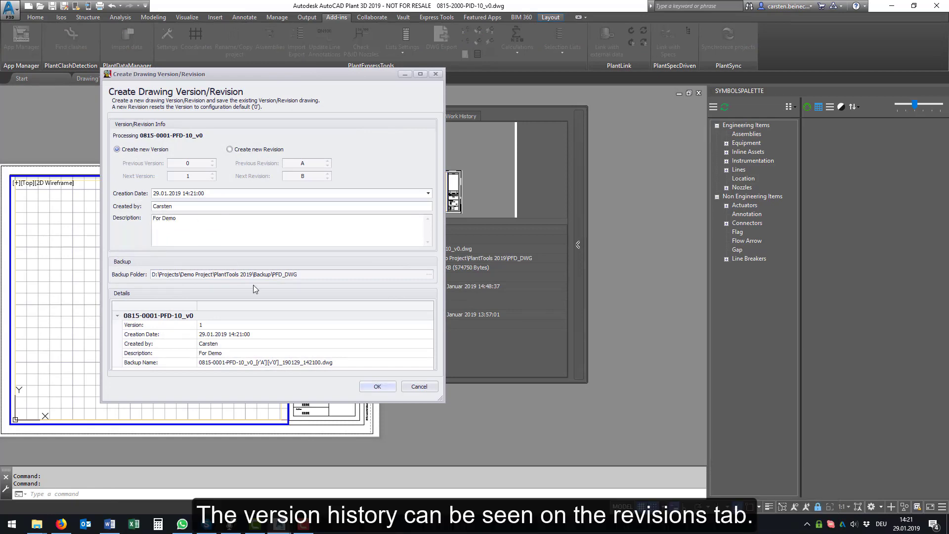
{"action": "left_click", "coordinate": [378, 386]}
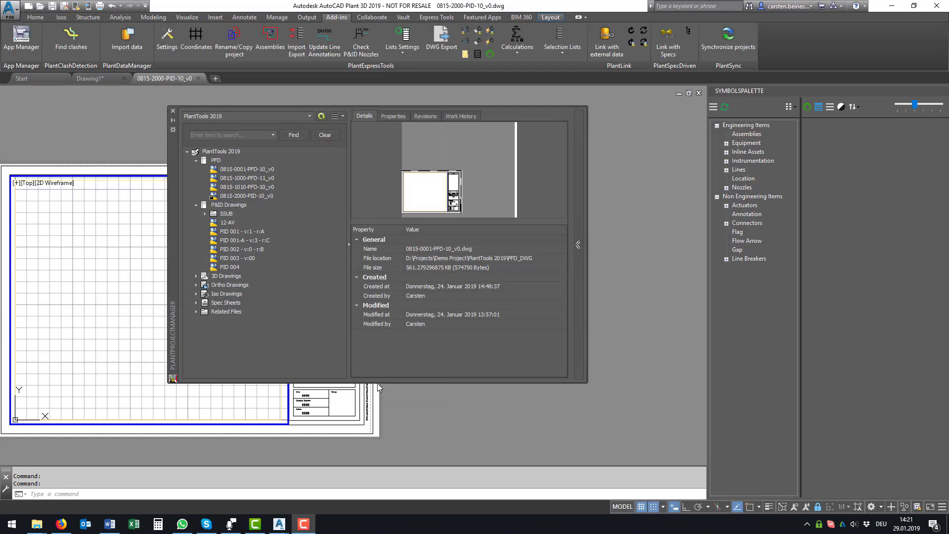
{"action": "left_click", "coordinate": [433, 117]}
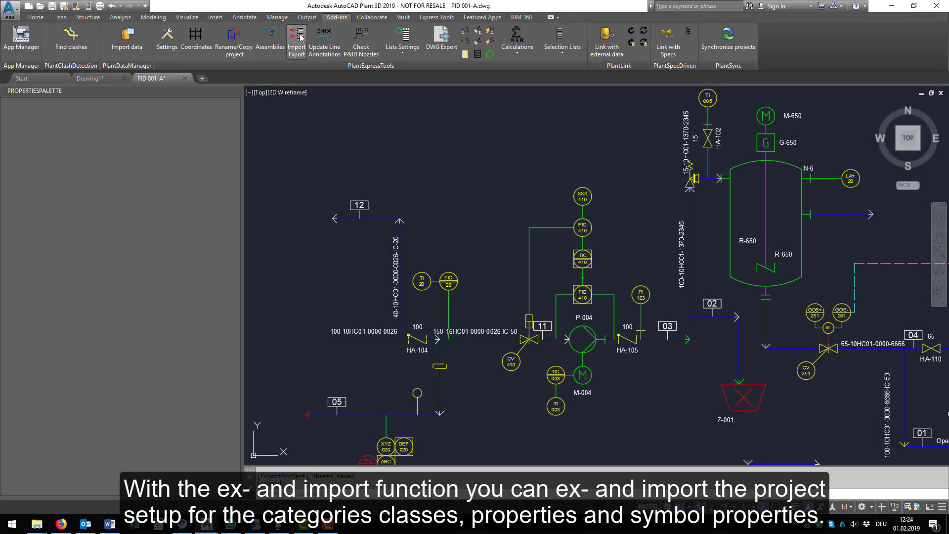
Start a Project Setup export with Import/Export and choose Project Setup.xlsx on the desktop as target, replacing the existing file.
{"action": "left_click", "coordinate": [297, 39]}
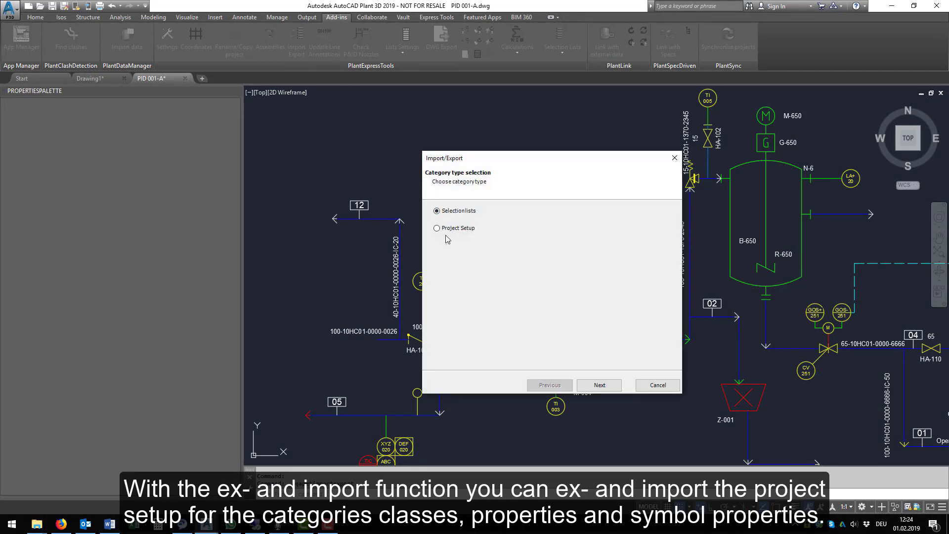
{"action": "left_click", "coordinate": [438, 228]}
{"action": "left_click", "coordinate": [600, 386]}
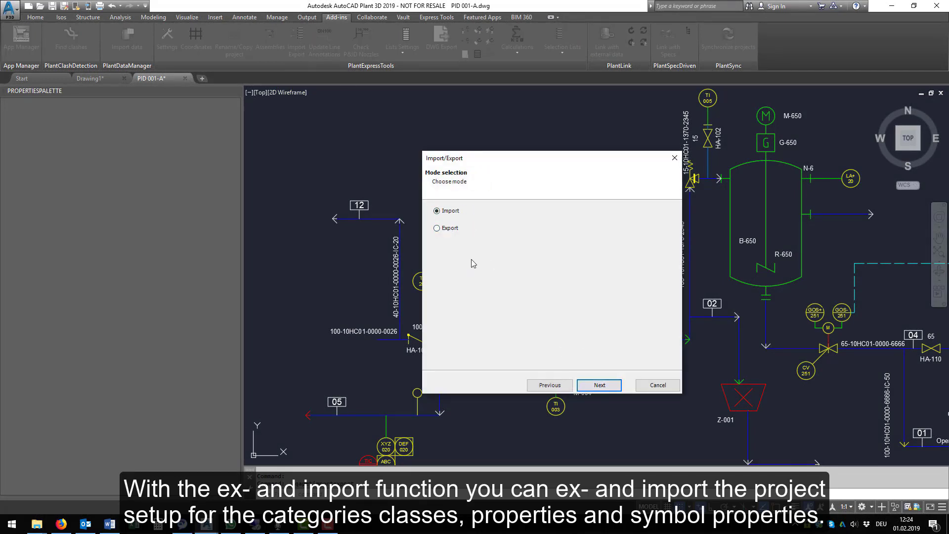
{"action": "left_click", "coordinate": [452, 230]}
{"action": "left_click", "coordinate": [600, 385]}
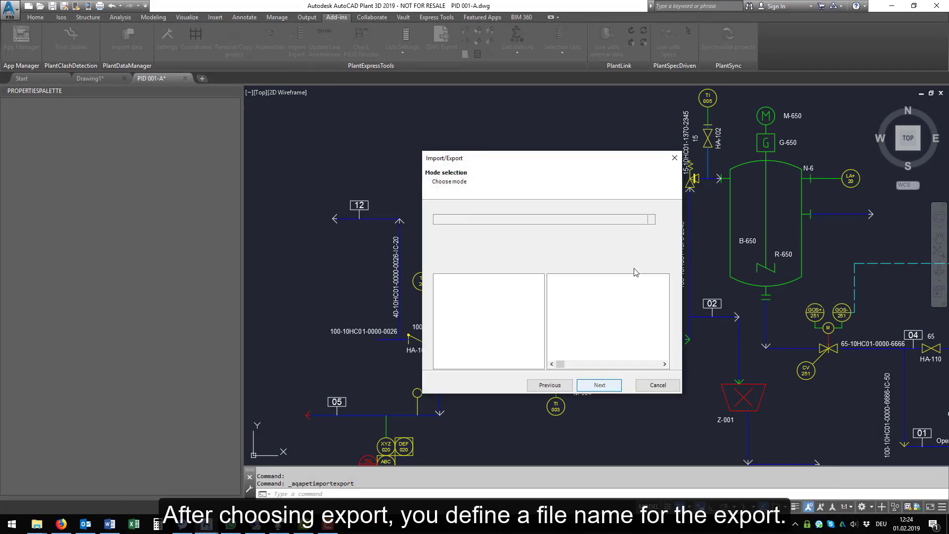
{"action": "left_click", "coordinate": [663, 222]}
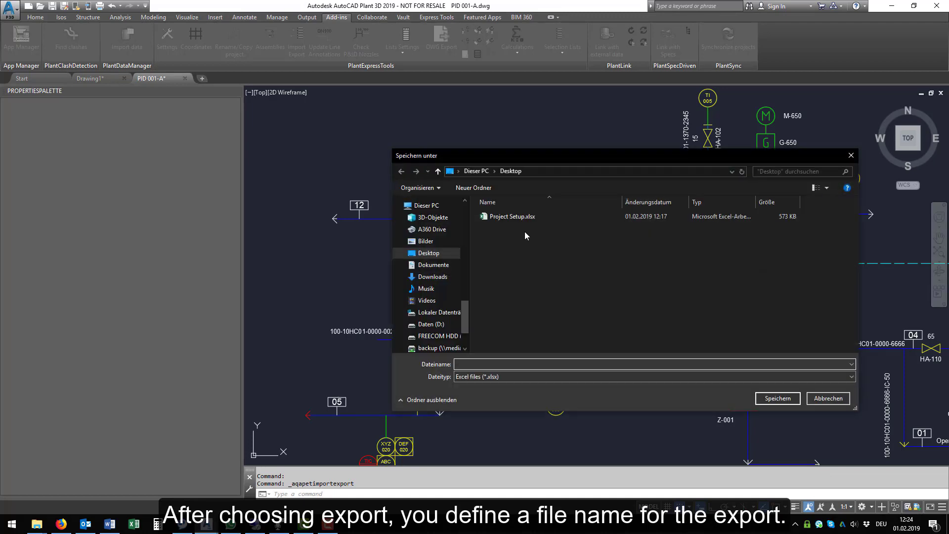
{"action": "left_click", "coordinate": [523, 218]}
{"action": "double_click", "coordinate": [523, 218]}
{"action": "left_click", "coordinate": [491, 262]}
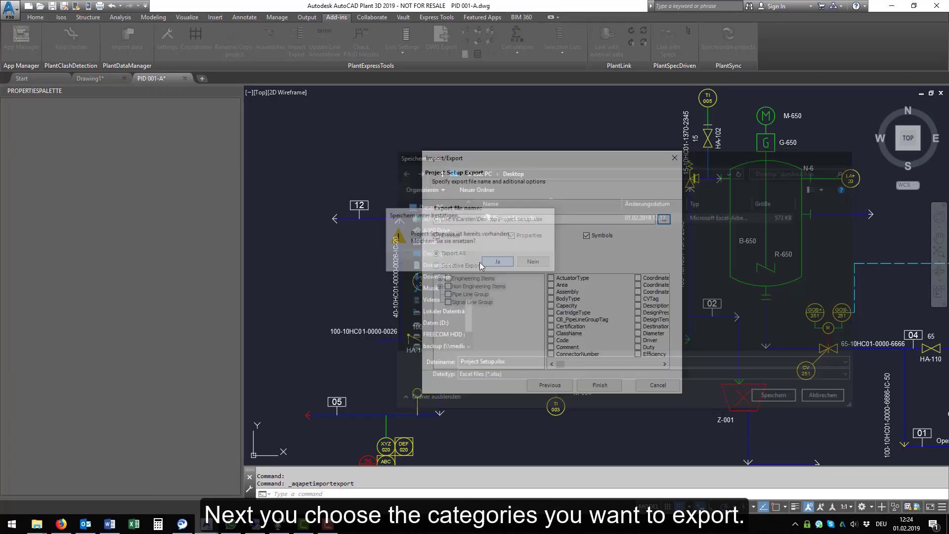
Exclude classes from the export and restrict it selectively to Equipment under Engineering Items.
{"action": "left_click", "coordinate": [436, 235]}
{"action": "left_click", "coordinate": [437, 266]}
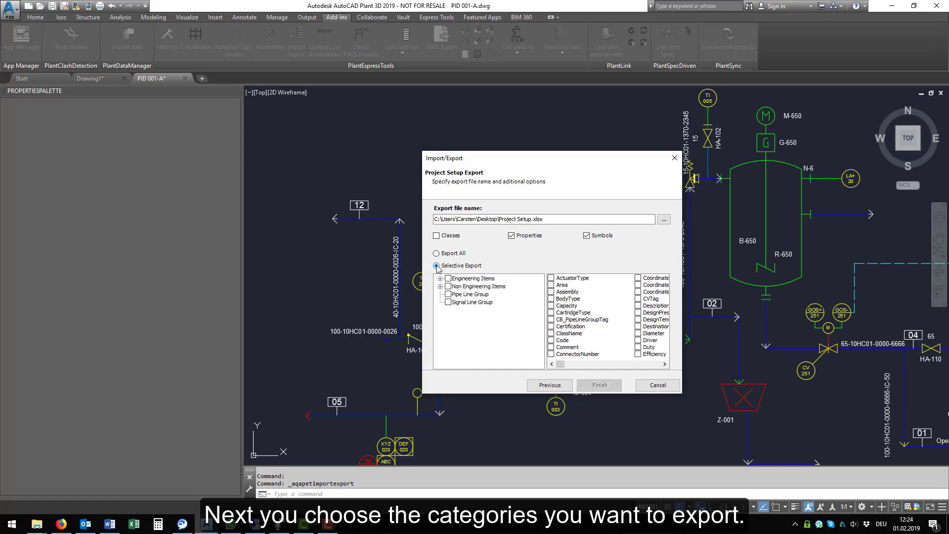
{"action": "left_click", "coordinate": [440, 279]}
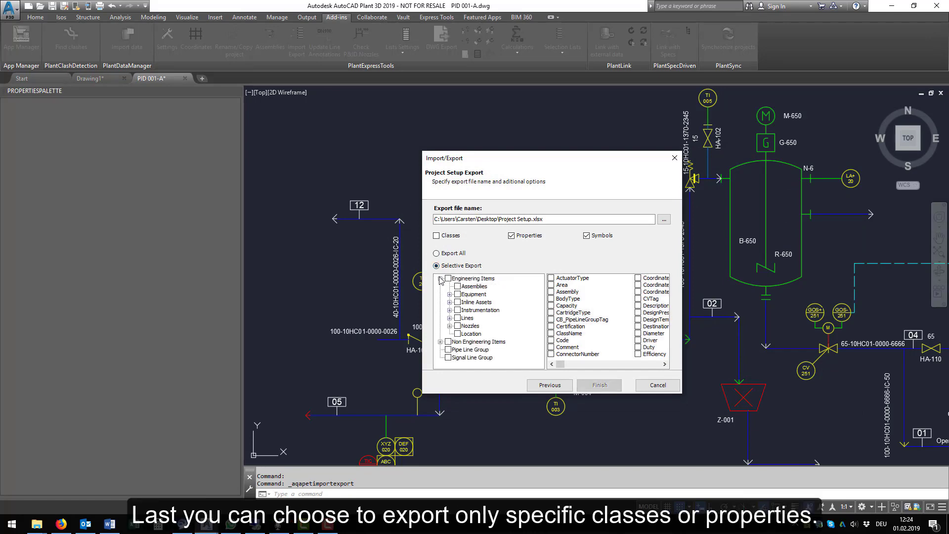
{"action": "left_click", "coordinate": [457, 295]}
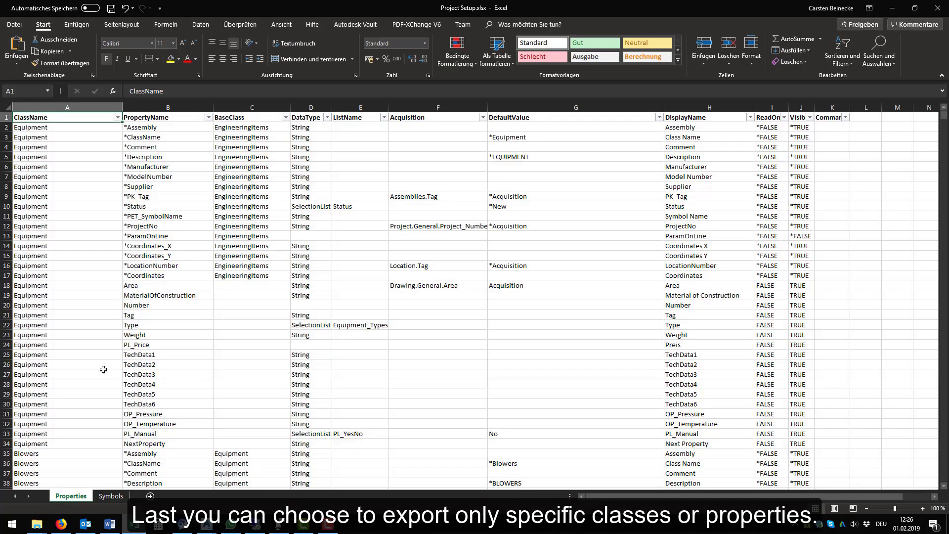
In Excel, mark the Equipment class's NextProperty row in Project Setup.xlsx with the command DELETE.
{"action": "left_click", "coordinate": [7, 443]}
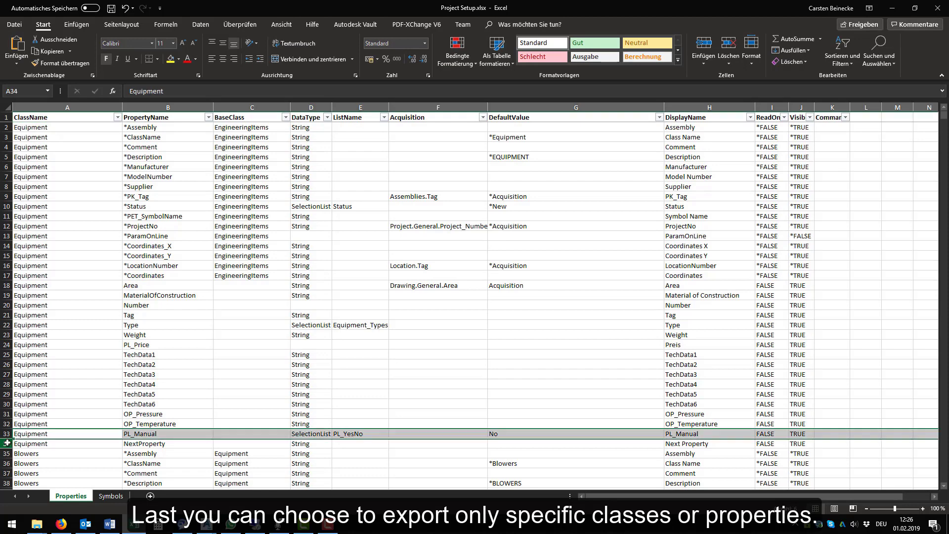
{"action": "left_click", "coordinate": [837, 446]}
{"action": "left_click", "coordinate": [855, 445]}
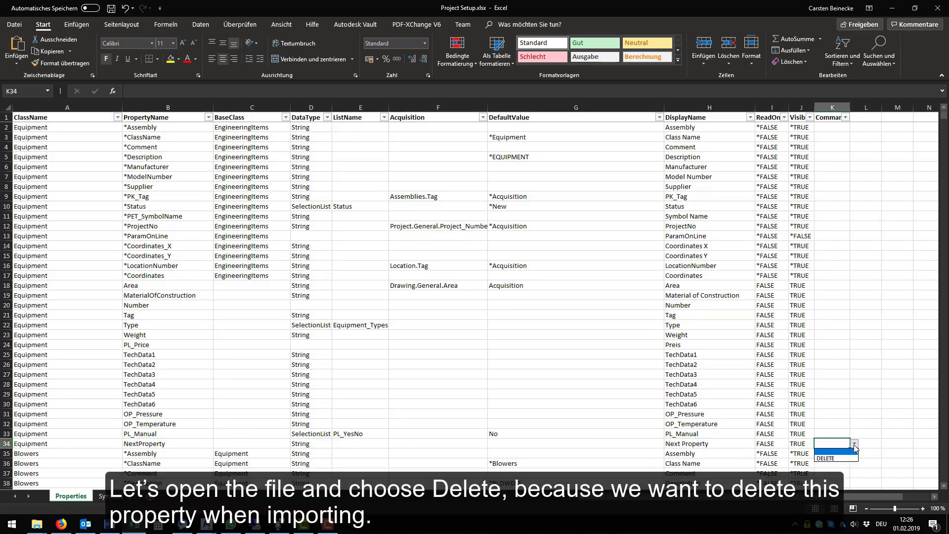
{"action": "left_click", "coordinate": [841, 458]}
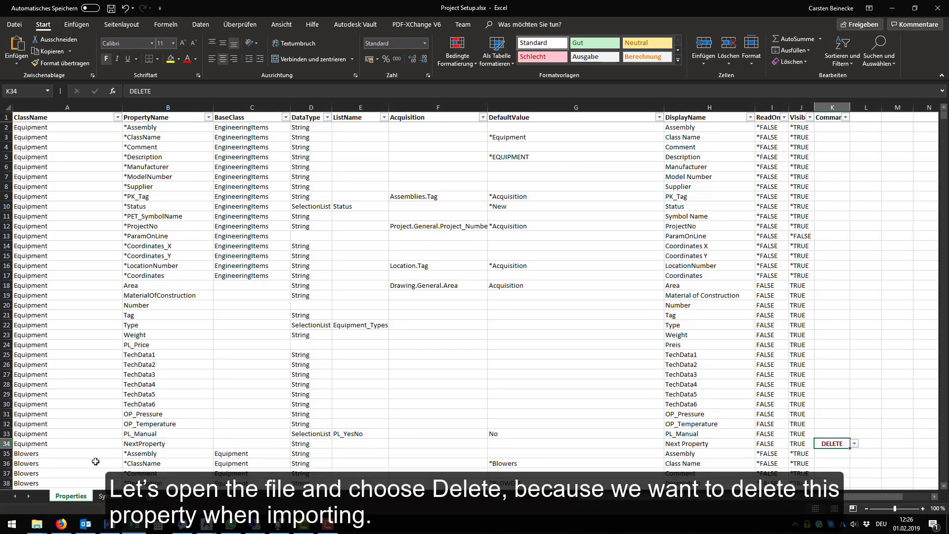
Insert a copy of the NextProperty row directly below it and set its PropertyName to NewProperty.
{"action": "left_click", "coordinate": [10, 443]}
{"action": "key", "text": "ctrl+c"}
{"action": "right_click", "coordinate": [7, 453]}
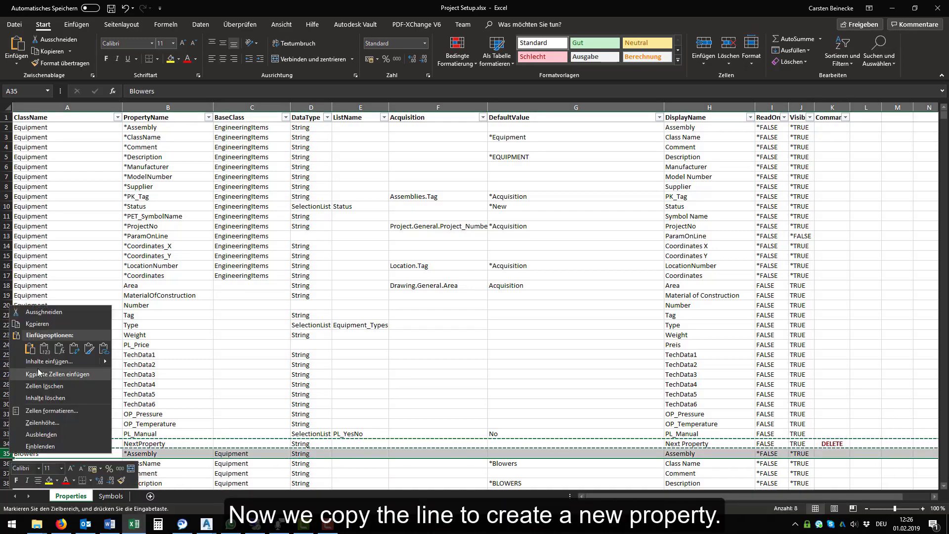
{"action": "left_click", "coordinate": [34, 375]}
{"action": "left_click", "coordinate": [175, 454]}
{"action": "type", "text": "NewProperty"}
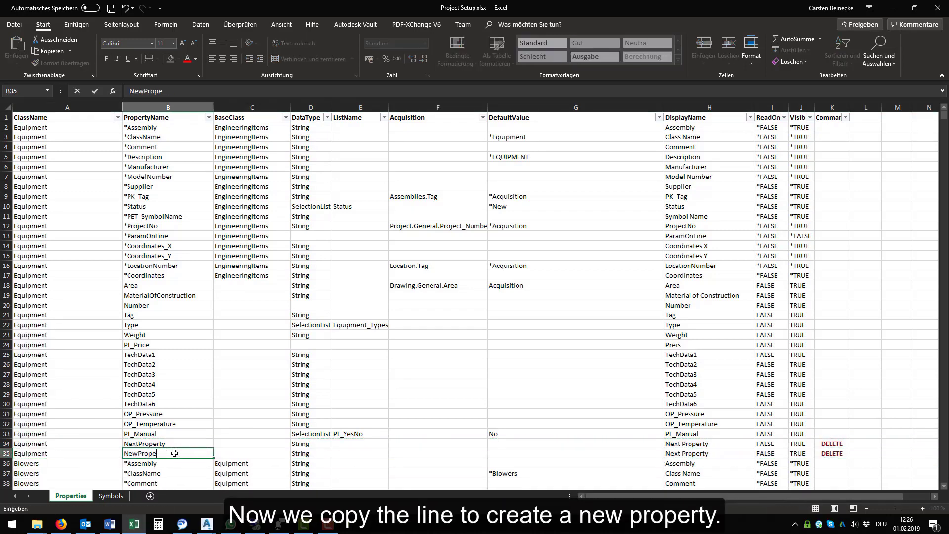
Set the copied row's DisplayName to "New Property" and clear its DELETE command.
{"action": "key", "text": "Tab"}
{"action": "key", "text": "Tab"}
{"action": "key", "text": "Tab"}
{"action": "key", "text": "Tab"}
{"action": "key", "text": "Tab"}
{"action": "key", "text": "Tab"}
{"action": "type", "text": "New Property"}
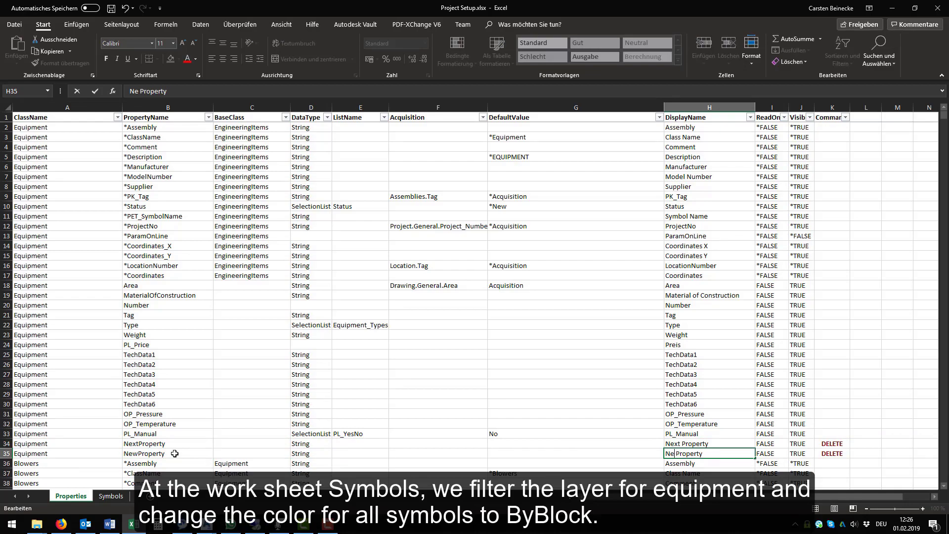
{"action": "key", "text": "Tab"}
{"action": "key", "text": "Tab"}
{"action": "key", "text": "Tab"}
{"action": "key", "text": "Delete"}
Filter the Symbols worksheet by the Equipment layer.
{"action": "left_click", "coordinate": [117, 498]}
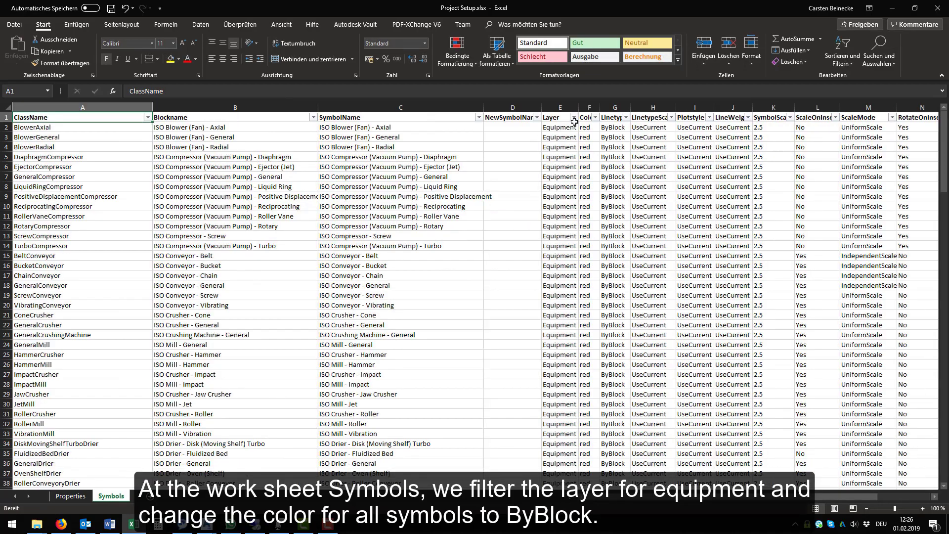
{"action": "left_click", "coordinate": [574, 118]}
{"action": "left_click", "coordinate": [476, 231]}
{"action": "left_click", "coordinate": [516, 306]}
Set the color of all filtered equipment symbols to ByBlock by copying the linetype value down the color column.
{"action": "left_click", "coordinate": [614, 127]}
{"action": "key", "text": "ctrl+c"}
{"action": "left_click", "coordinate": [588, 128]}
{"action": "key", "text": "ctrl+v"}
{"action": "key", "text": "ctrl+c"}
{"action": "key", "text": "ctrl+shift+Down"}
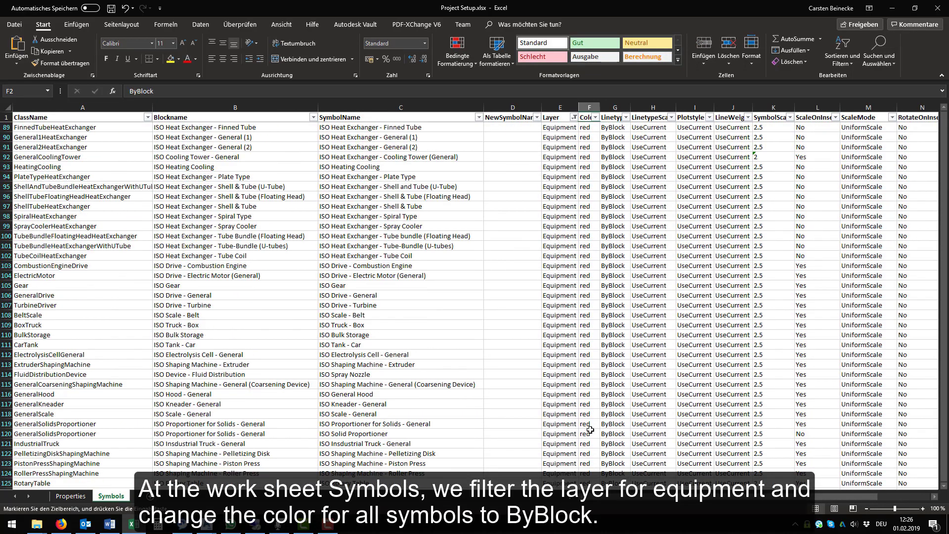
{"action": "key", "text": "ctrl+v"}
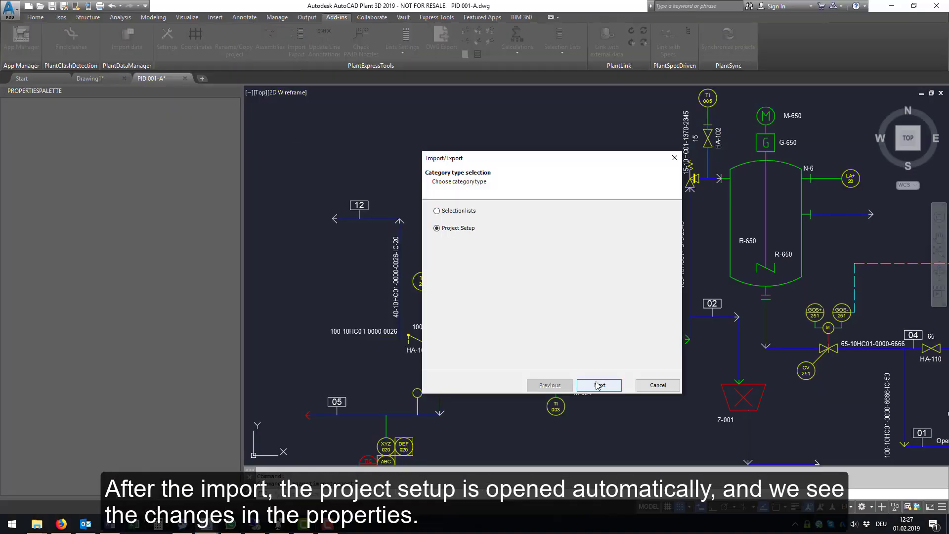
Import the edited project setup in AutoCAD Plant 3D and locate NewProperty among the Equipment class properties.
{"action": "key", "text": "Return"}
{"action": "left_click", "coordinate": [600, 386]}
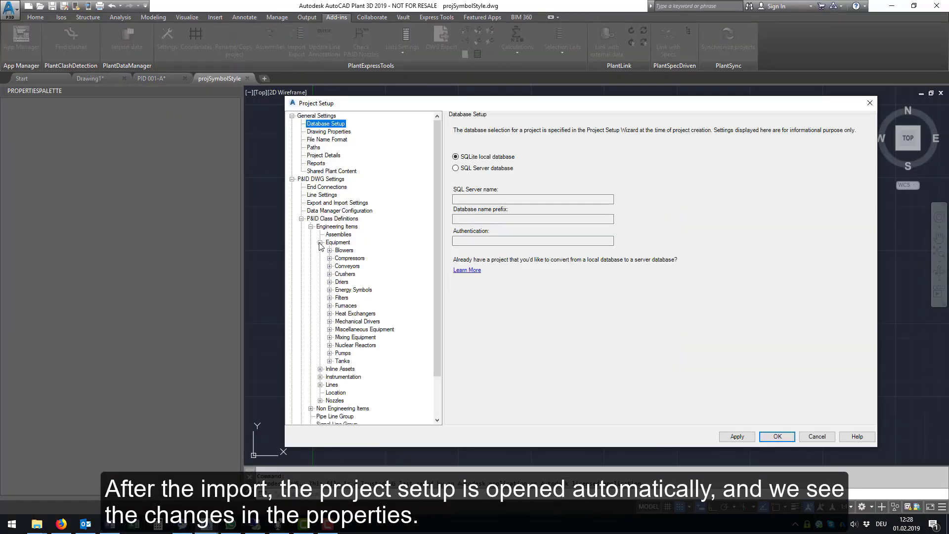
{"action": "scroll", "coordinate": [483, 252], "scroll_direction": "down", "scroll_amount": 4}
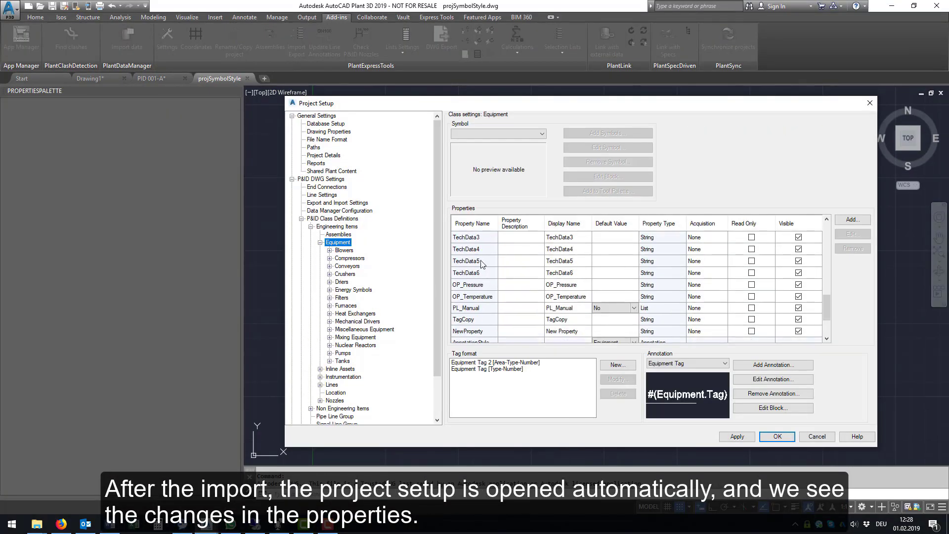
{"action": "left_click", "coordinate": [476, 296]}
Open the symbol settings of the General Blower class under Blowers to check the symbol color.
{"action": "left_click", "coordinate": [329, 251]}
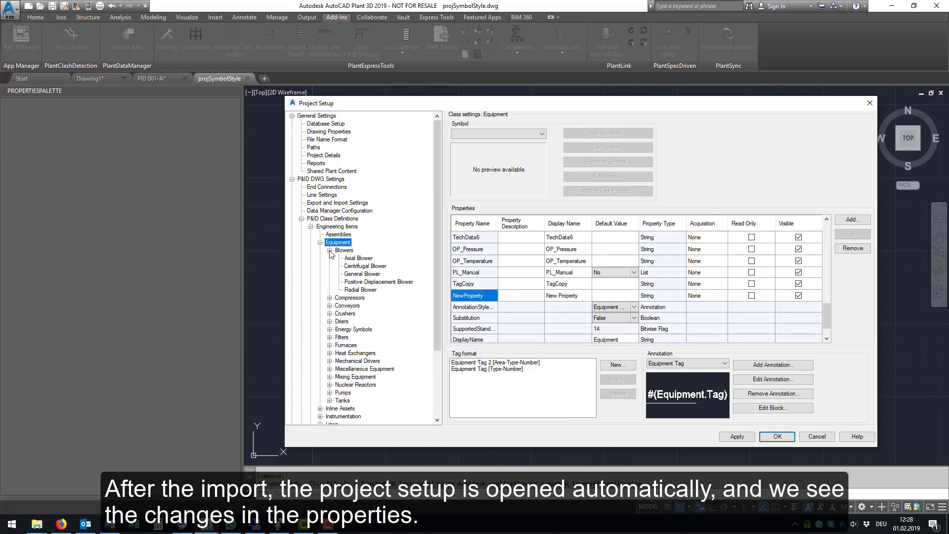
{"action": "left_click", "coordinate": [363, 274]}
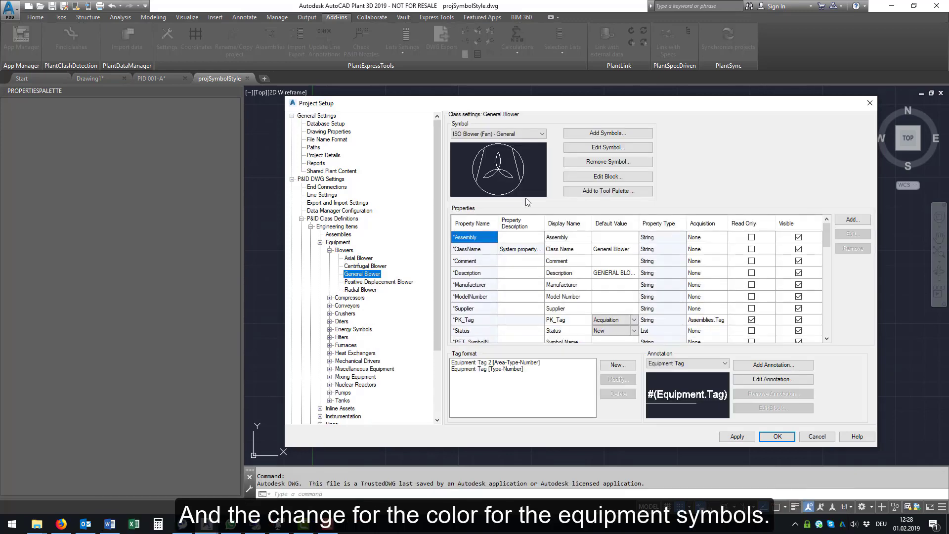
{"action": "left_click", "coordinate": [582, 150]}
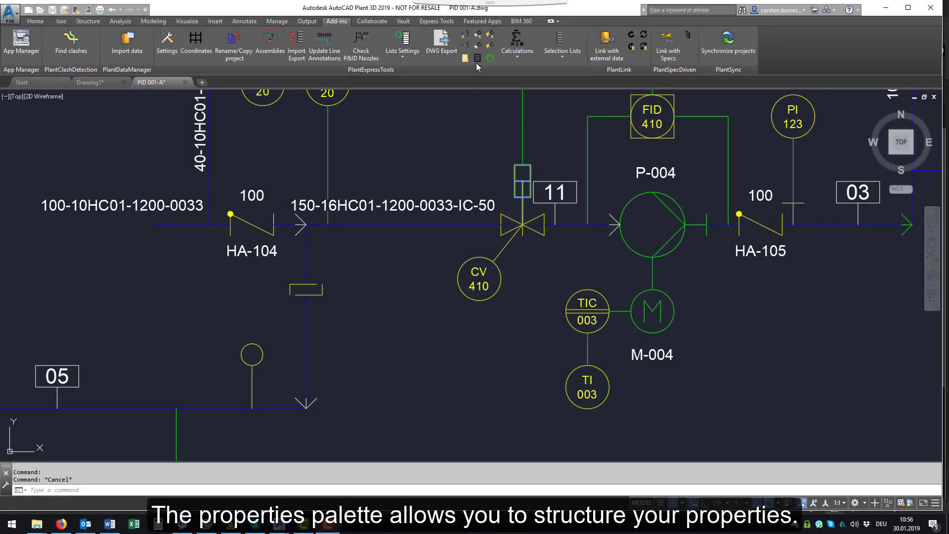
Open the PlantExpressTools properties palette and display the data of nozzle N-2 on pump P-004.
{"action": "left_click", "coordinate": [477, 59]}
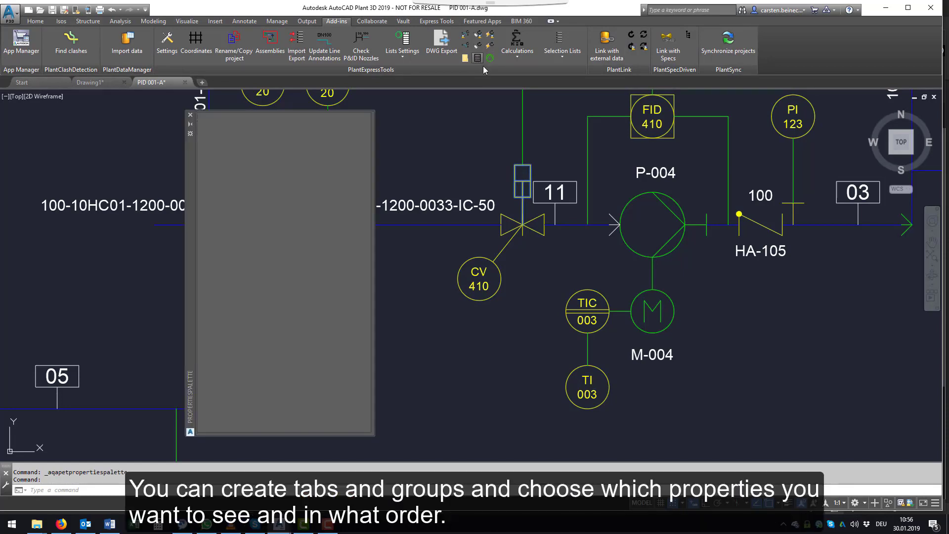
{"action": "left_click", "coordinate": [636, 196]}
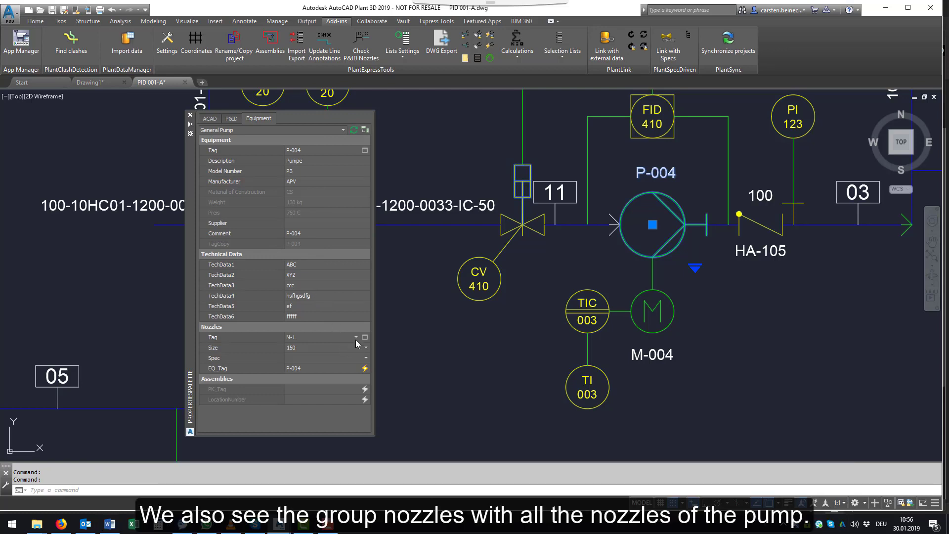
{"action": "left_click", "coordinate": [357, 338]}
{"action": "left_click", "coordinate": [343, 353]}
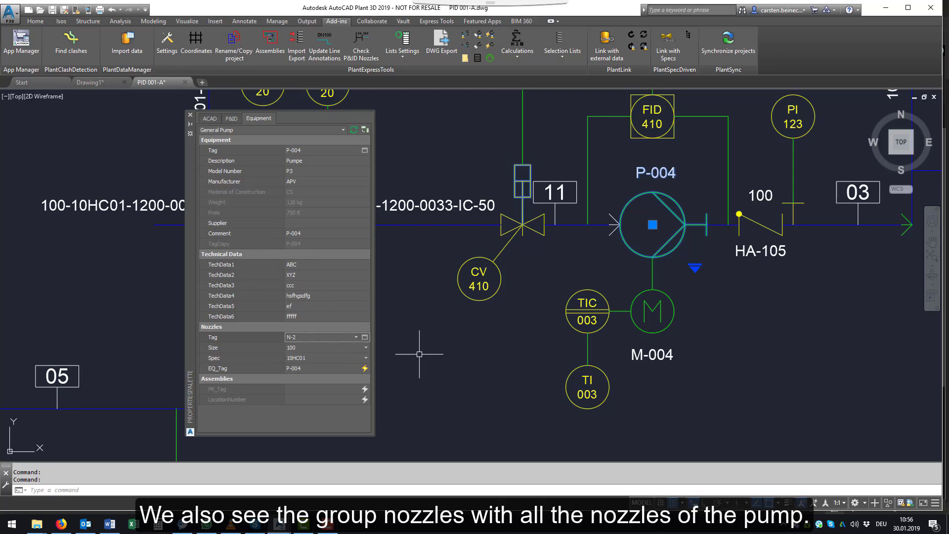
{"action": "key", "text": "Escape"}
Set the line group's Line Number to 0025 for the pipe segment feeding pump P-004.
{"action": "left_click", "coordinate": [476, 223]}
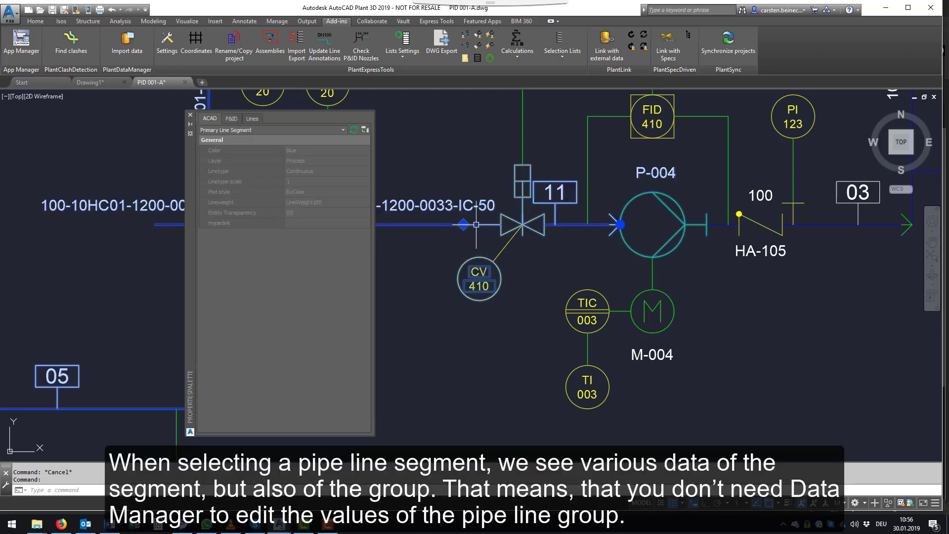
{"action": "left_click", "coordinate": [253, 119]}
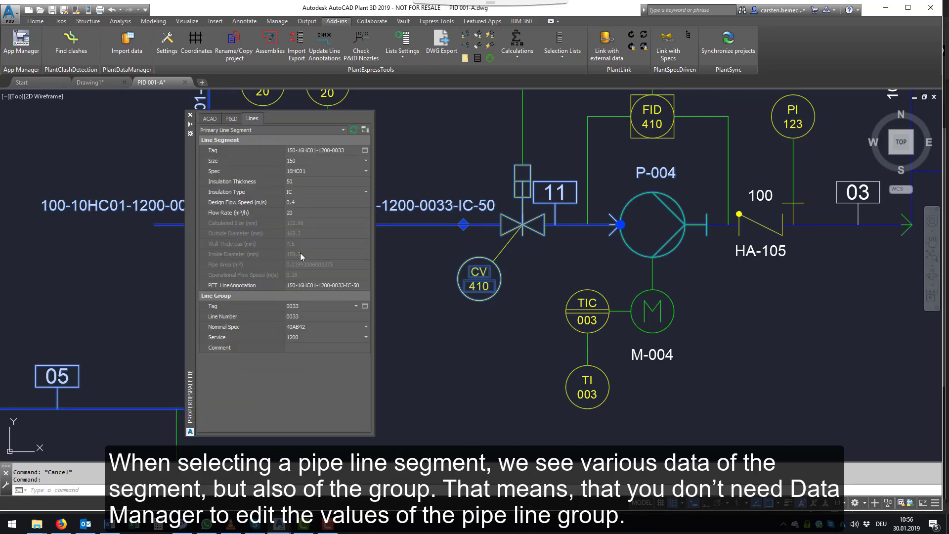
{"action": "left_click", "coordinate": [305, 317]}
{"action": "type", "text": "0025"}
{"action": "left_click", "coordinate": [307, 326]}
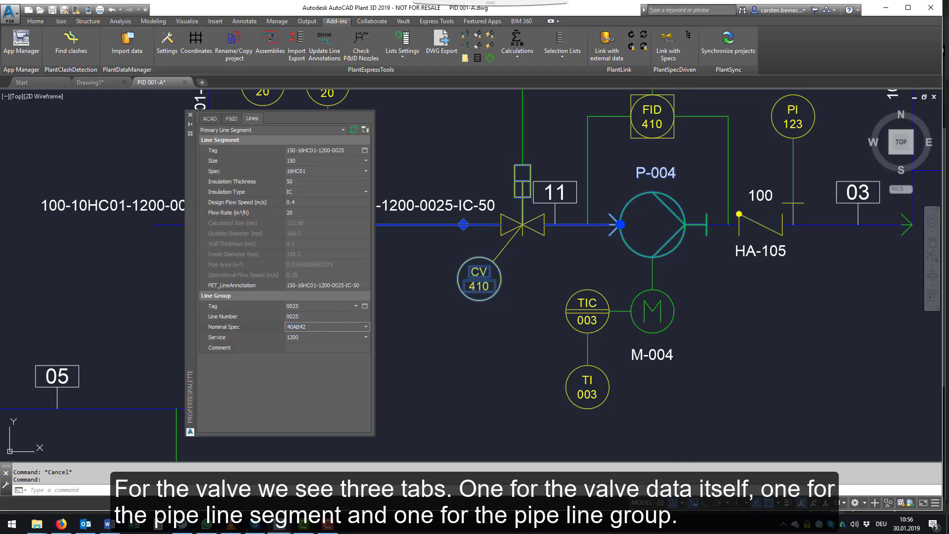
{"action": "key", "text": "Escape"}
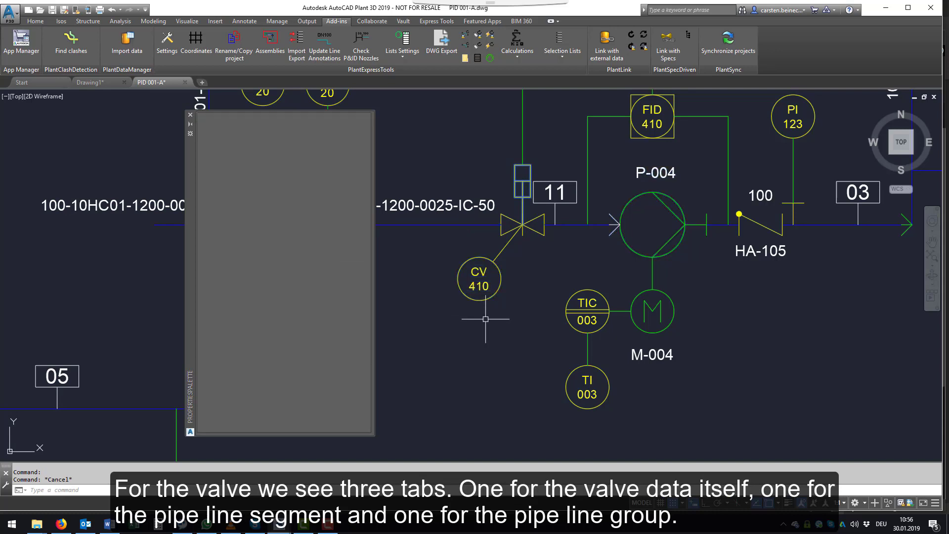
Display the valve, pipe line segment and pipe line group data of check valve HA-105 in the properties palette.
{"action": "left_click", "coordinate": [739, 231]}
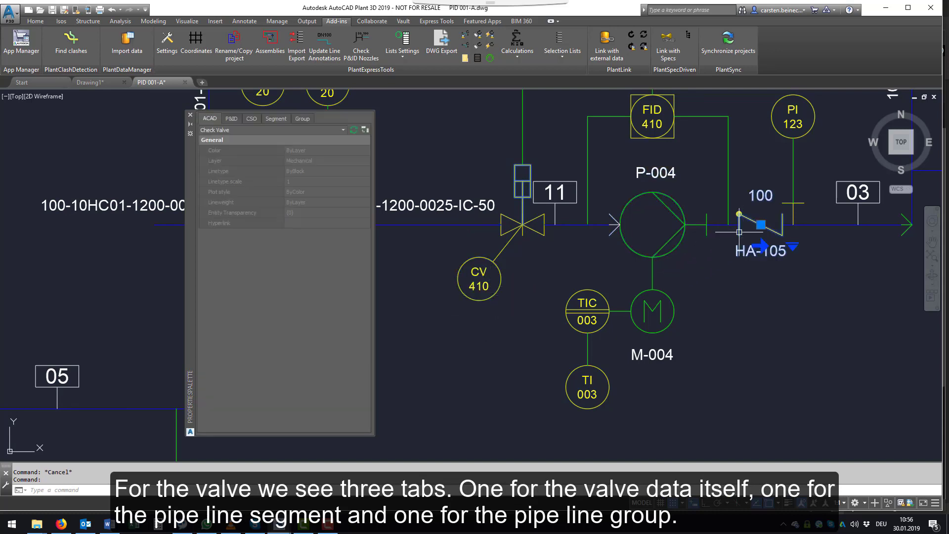
{"action": "left_click", "coordinate": [251, 119]}
{"action": "left_click", "coordinate": [276, 120]}
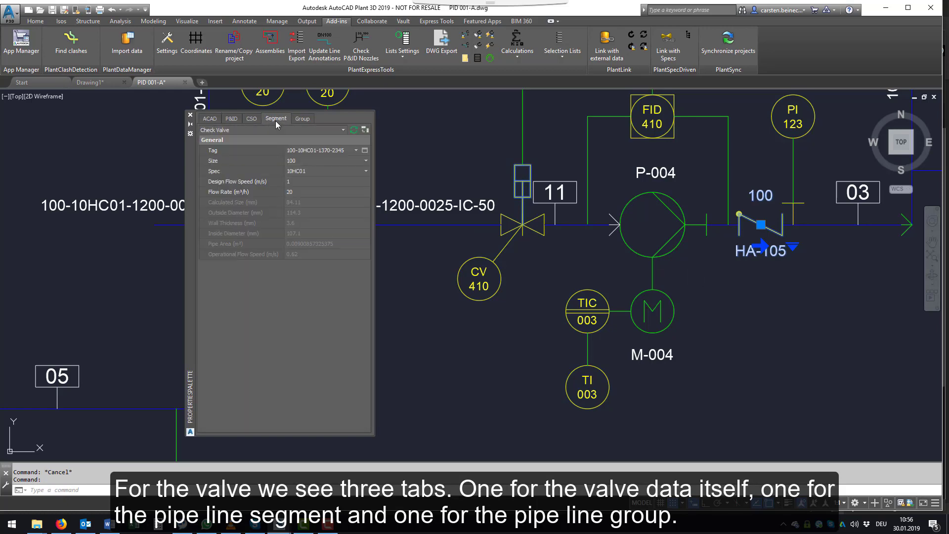
{"action": "left_click", "coordinate": [301, 120]}
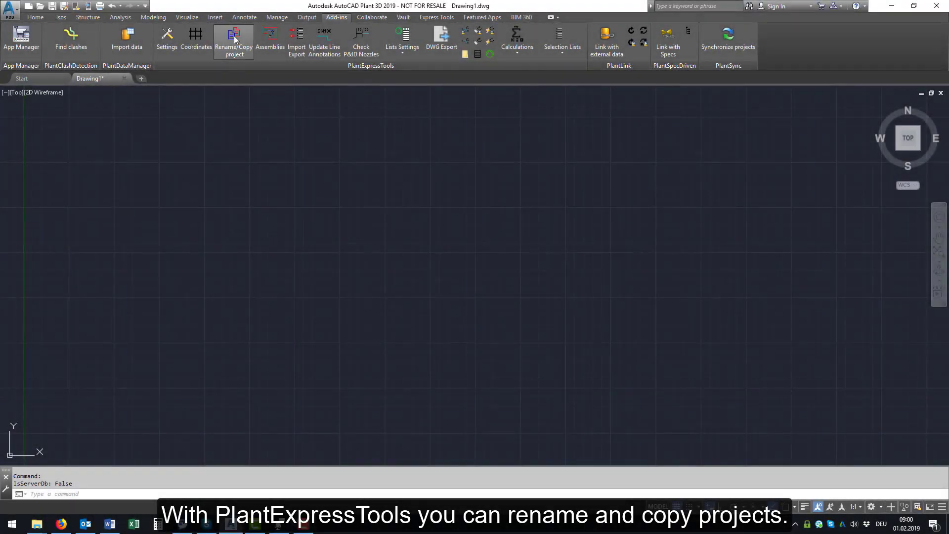
Start a project copy with Project.xml from the PSD Demo XREFs 2018 folder as the source.
{"action": "left_click", "coordinate": [234, 35]}
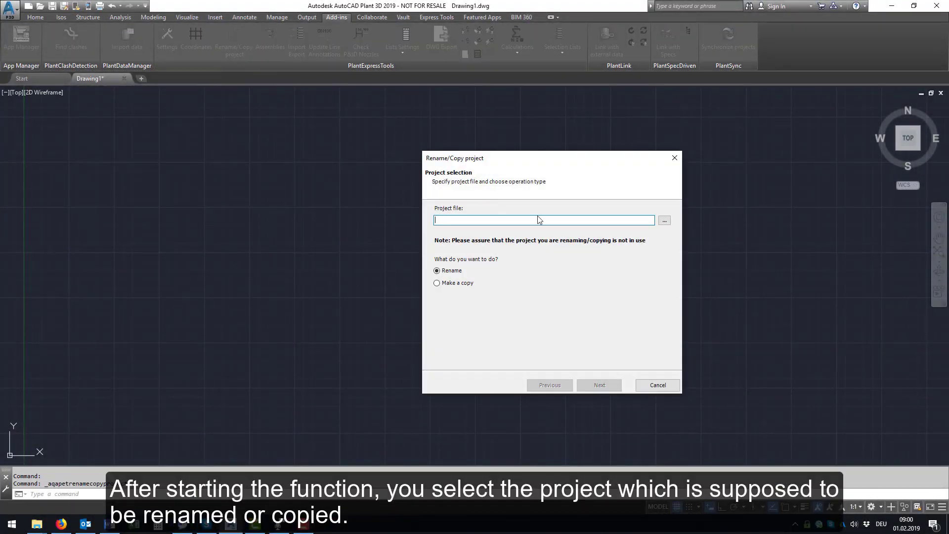
{"action": "left_click", "coordinate": [664, 220]}
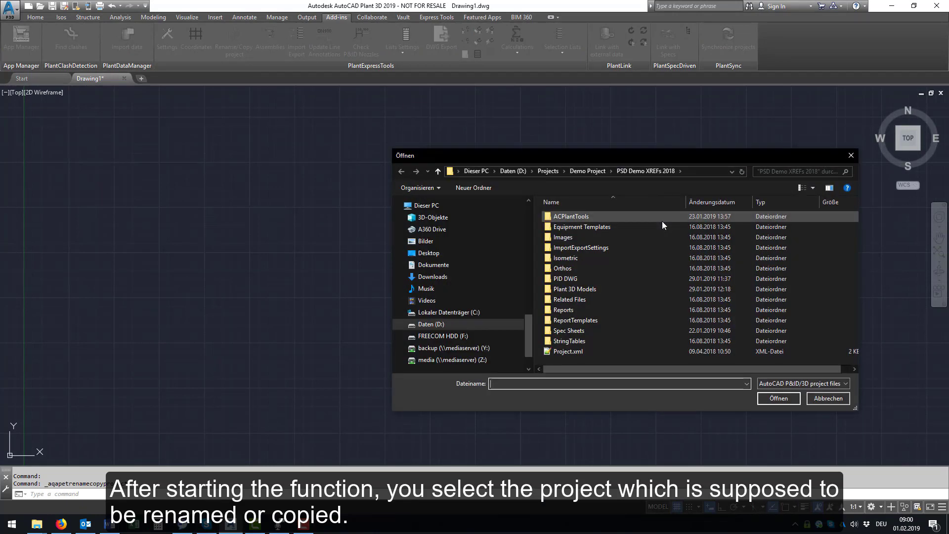
{"action": "double_click", "coordinate": [568, 351]}
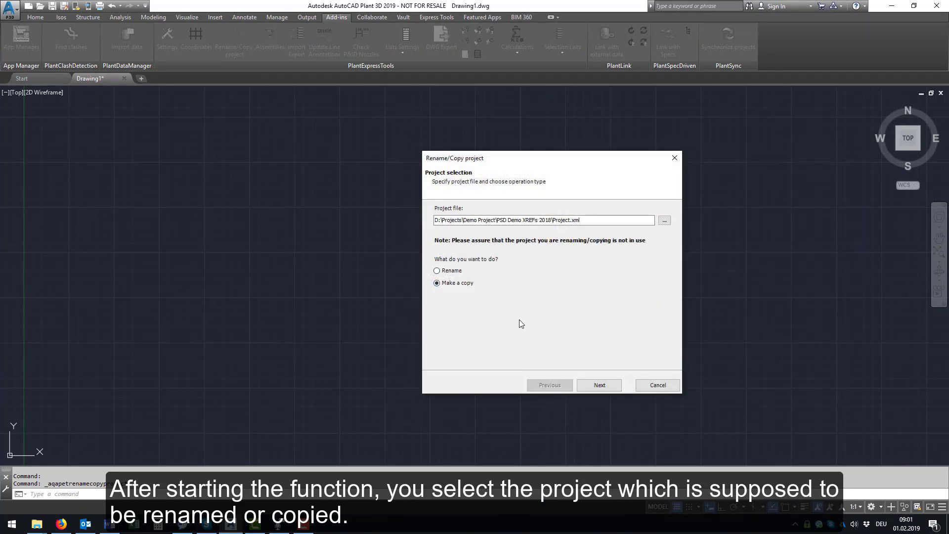
{"action": "left_click", "coordinate": [587, 385]}
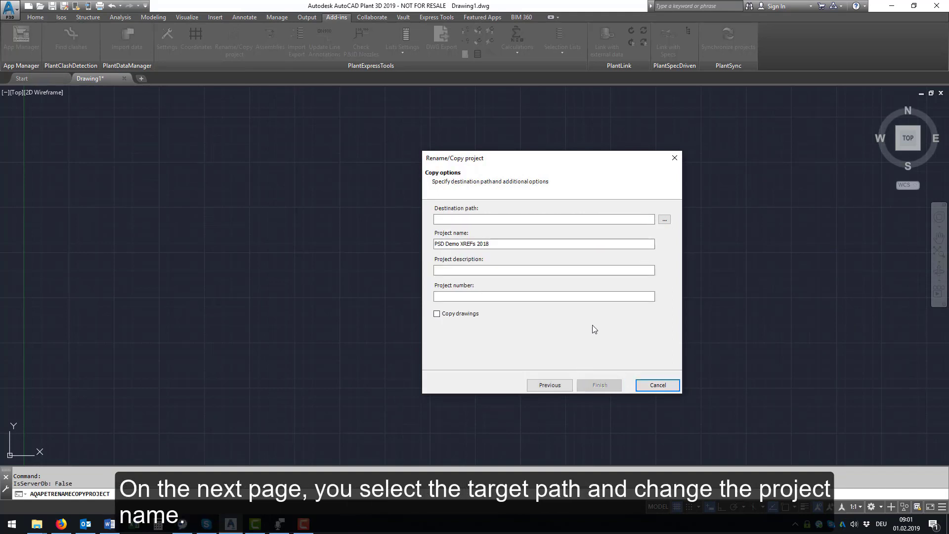
Set the copy's destination to the Desktop and its project name to PSD Demo XREFs 2019, and run the copy.
{"action": "left_click", "coordinate": [668, 220]}
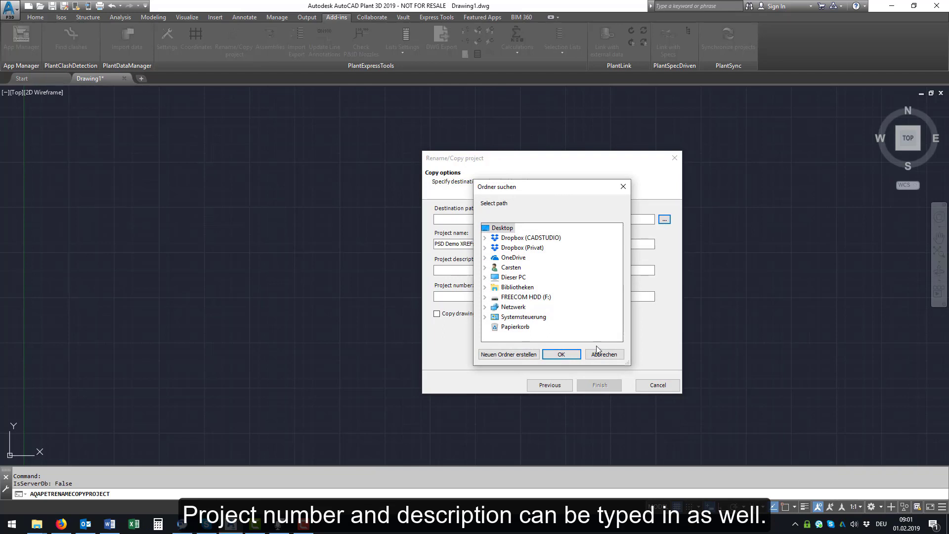
{"action": "left_click", "coordinate": [579, 354]}
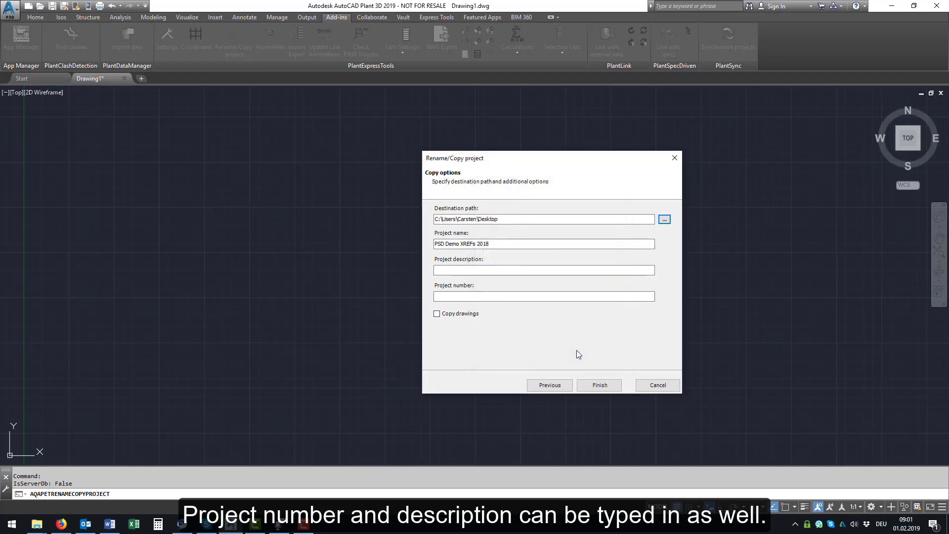
{"action": "left_click", "coordinate": [508, 241]}
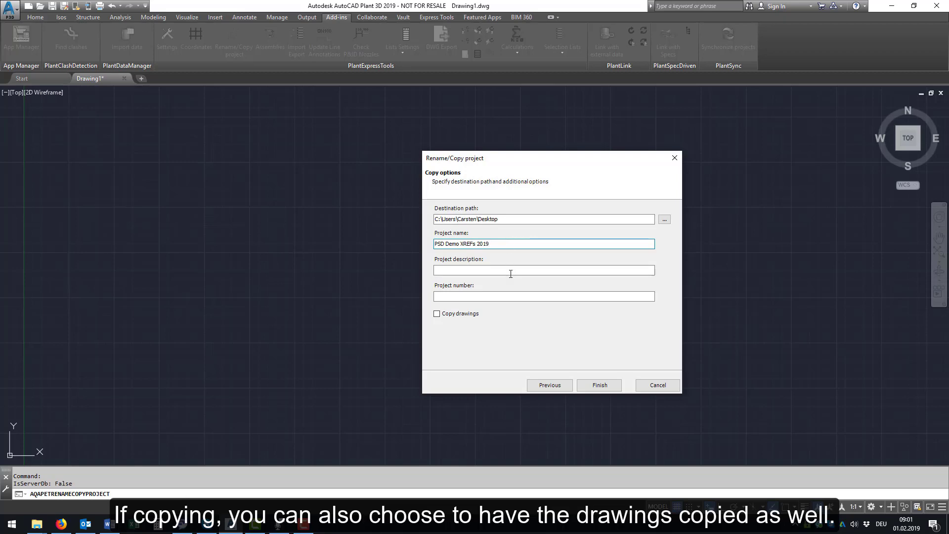
{"action": "left_click", "coordinate": [437, 313]}
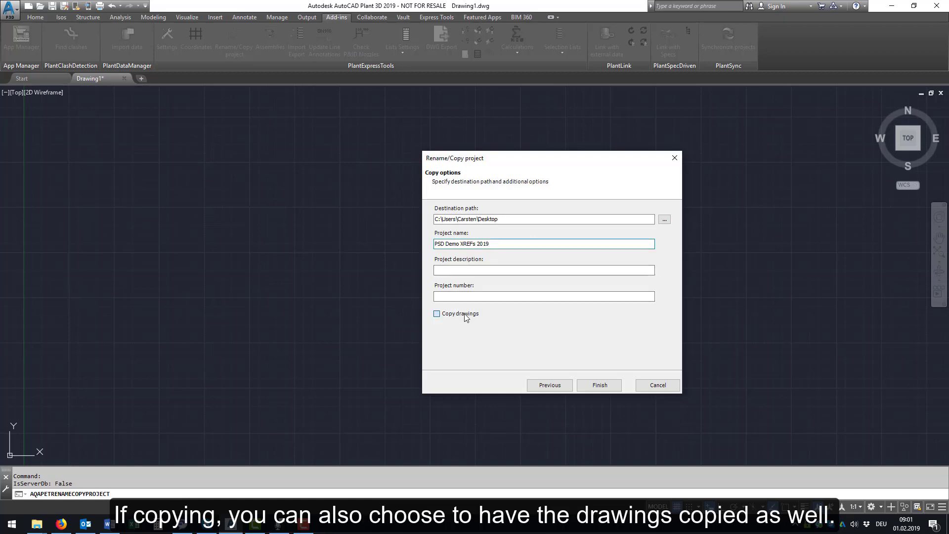
{"action": "left_click", "coordinate": [588, 384]}
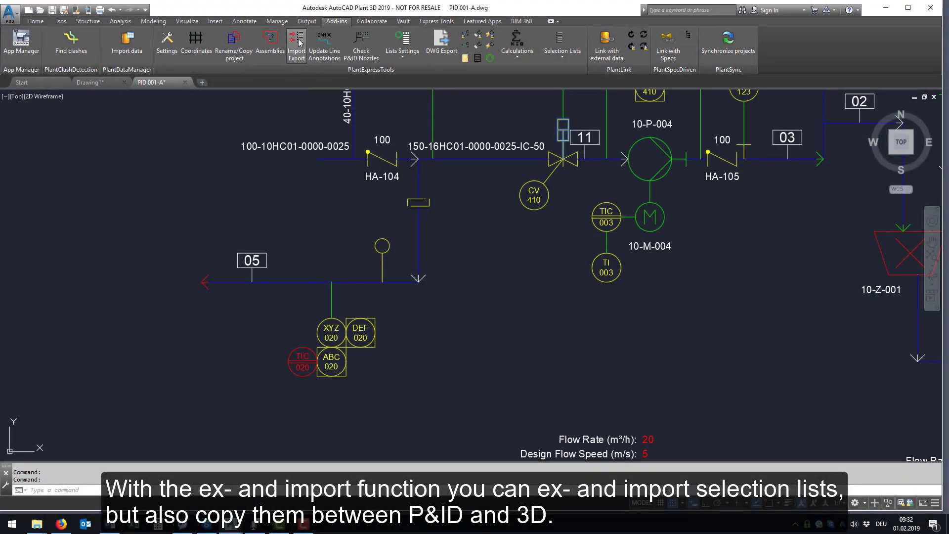
Export the P&ID selection list Services to List.csv on the Desktop with a semicolon as the CSV separator.
{"action": "left_click", "coordinate": [298, 44]}
{"action": "left_click", "coordinate": [597, 386]}
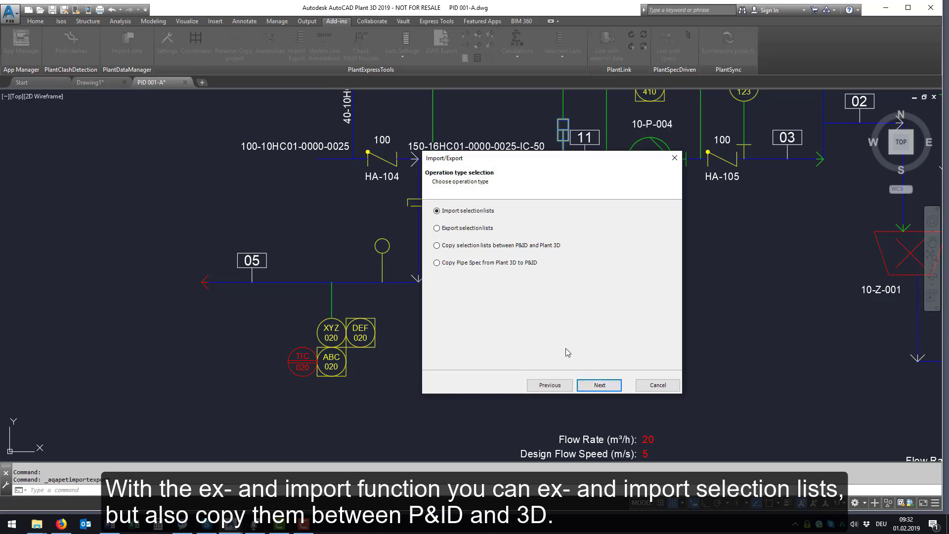
{"action": "left_click", "coordinate": [488, 229]}
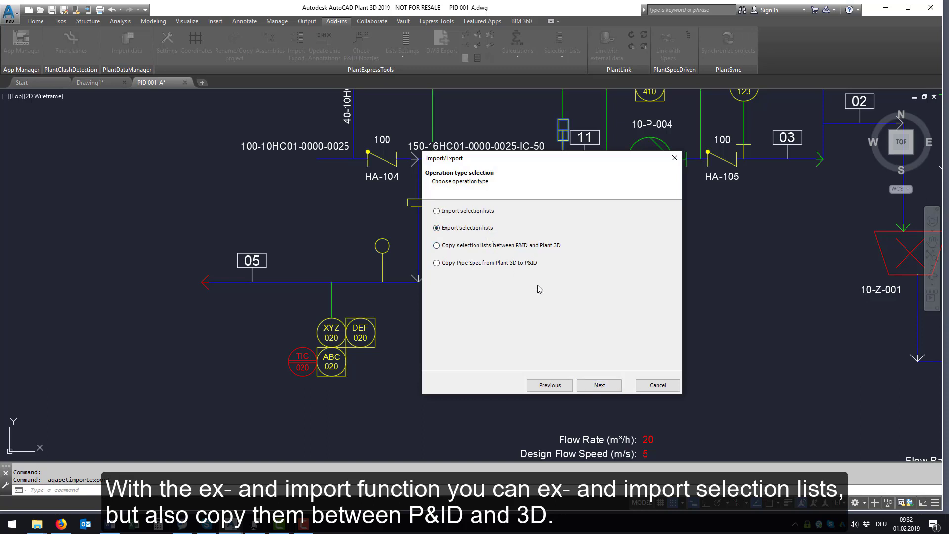
{"action": "left_click", "coordinate": [597, 385]}
{"action": "left_click", "coordinate": [619, 250]}
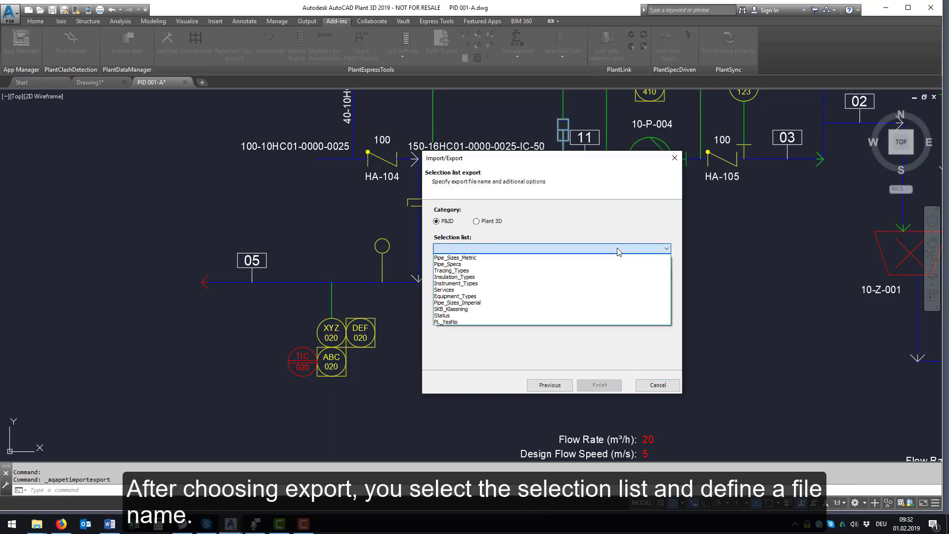
{"action": "left_click", "coordinate": [538, 290]}
{"action": "left_click", "coordinate": [665, 274]}
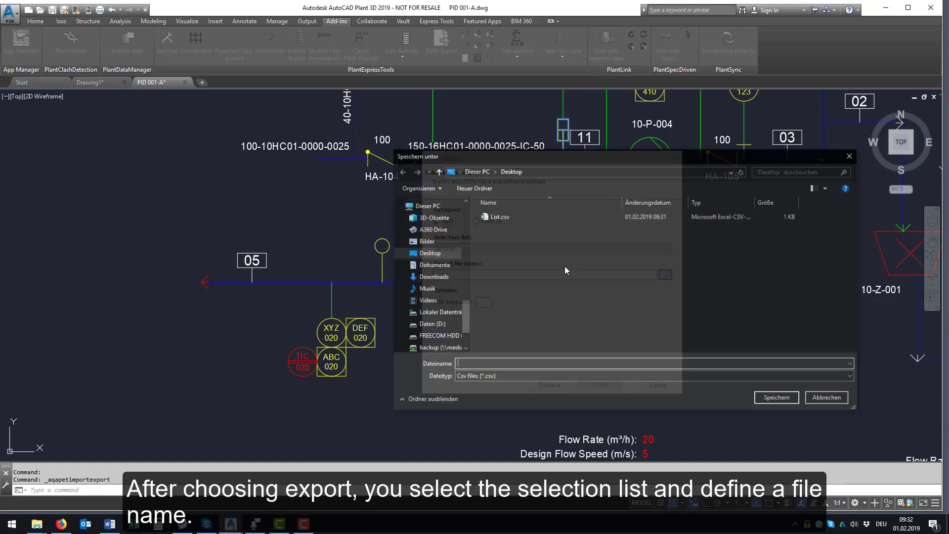
{"action": "double_click", "coordinate": [495, 218]}
{"action": "left_click", "coordinate": [492, 261]}
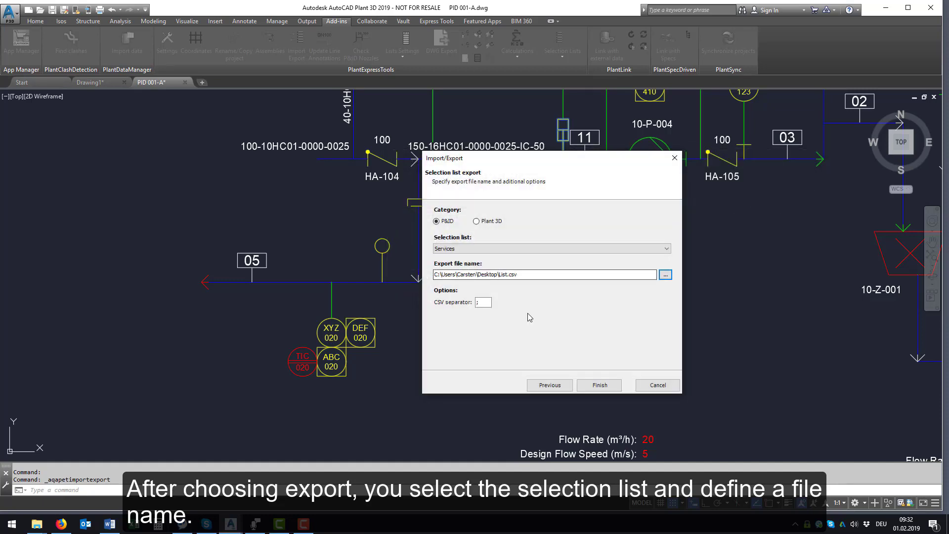
{"action": "left_click", "coordinate": [600, 385]}
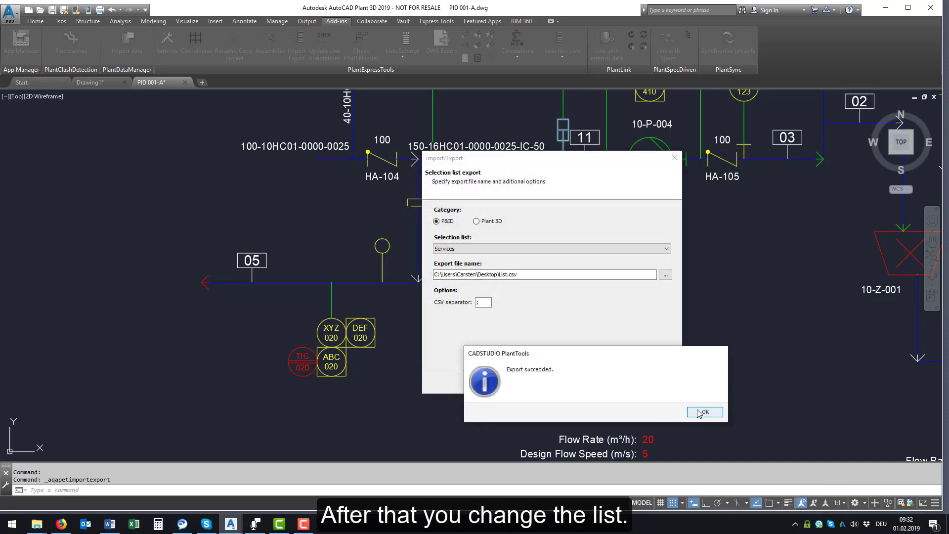
{"action": "left_click", "coordinate": [705, 412]}
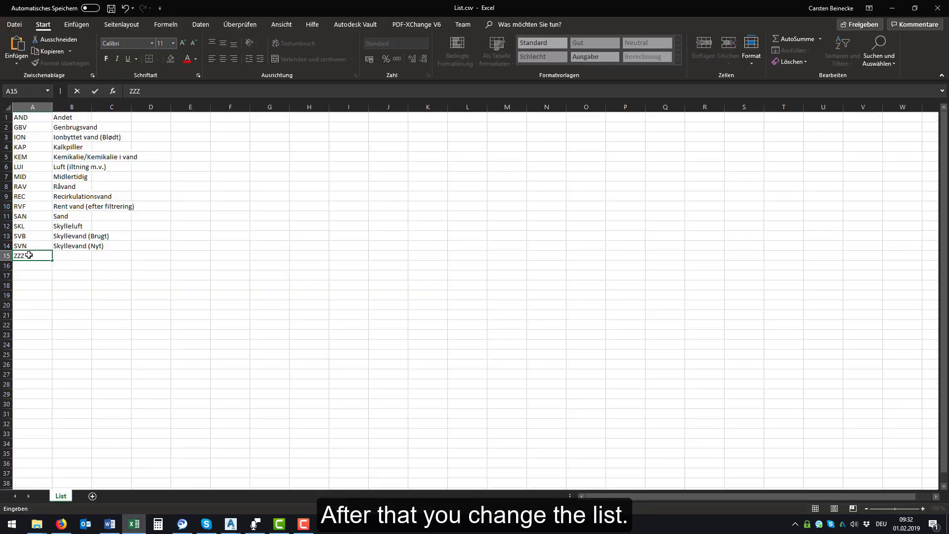
In Excel, add a row to List.csv below SVN with the code ZZZ and the description New Entry.
{"action": "key", "text": "Tab"}
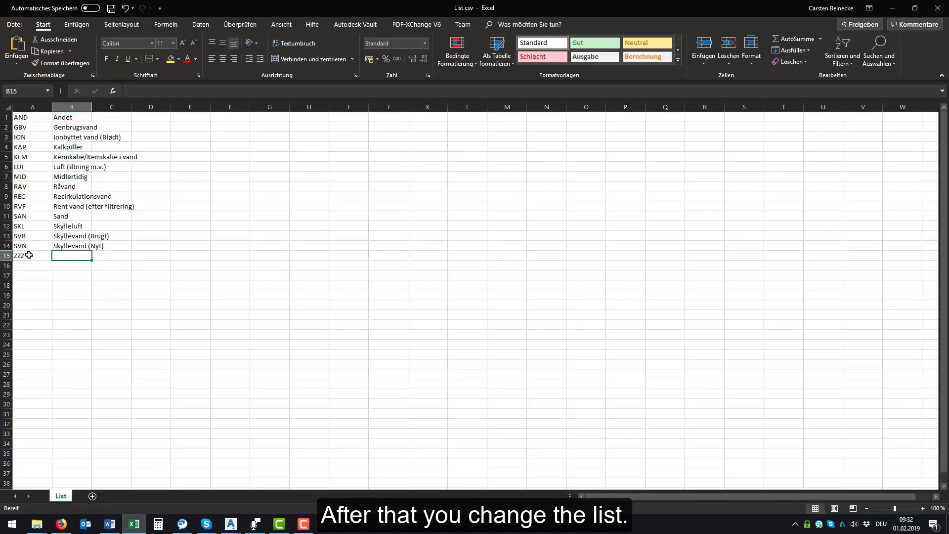
{"action": "type", "text": "New Entry"}
{"action": "key", "text": "Return"}
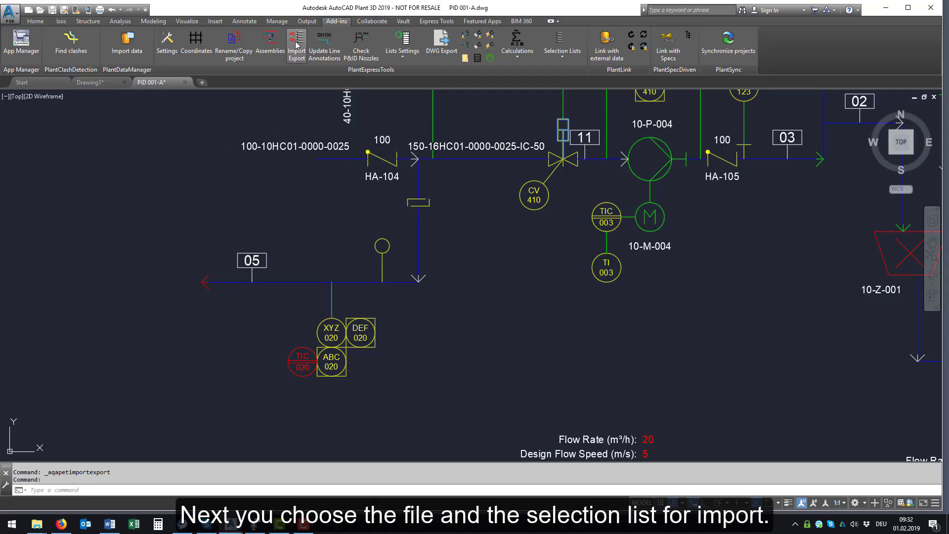
In AutoCAD Plant 3D, import List.csv into the P&ID selection list Services using the Clear and Import option.
{"action": "left_click", "coordinate": [296, 47]}
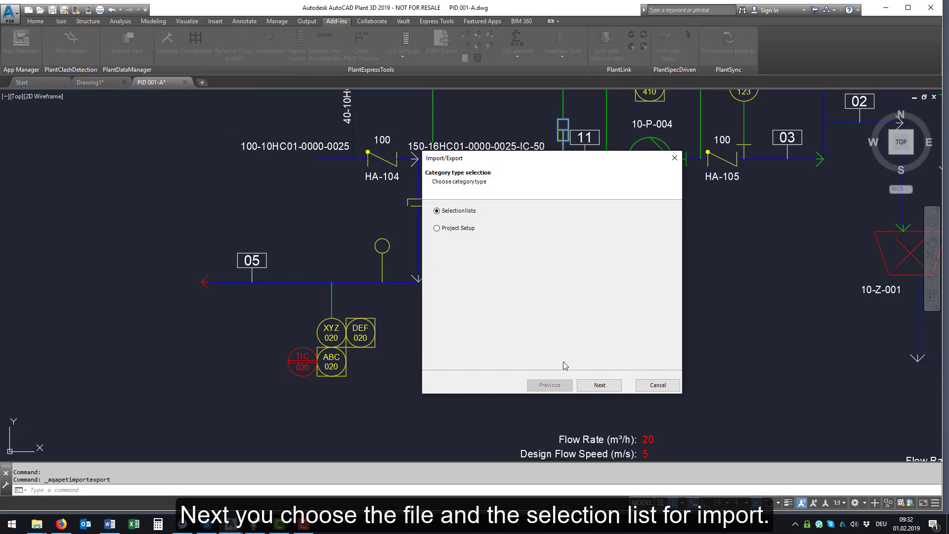
{"action": "left_click", "coordinate": [599, 386]}
{"action": "left_click", "coordinate": [600, 385]}
{"action": "left_click", "coordinate": [665, 220]}
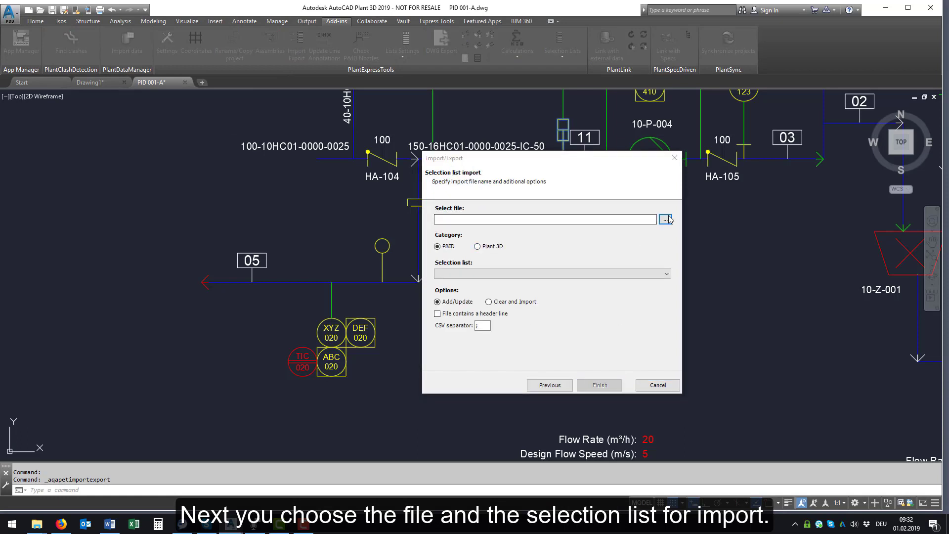
{"action": "double_click", "coordinate": [563, 278]}
{"action": "left_click", "coordinate": [521, 275]}
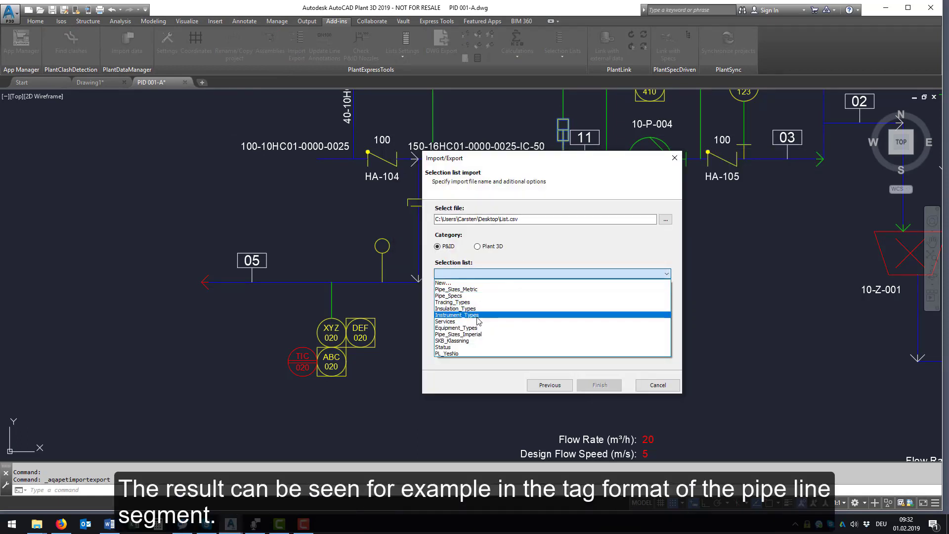
{"action": "left_click", "coordinate": [519, 295]}
{"action": "left_click", "coordinate": [488, 302]}
{"action": "left_click", "coordinate": [600, 386]}
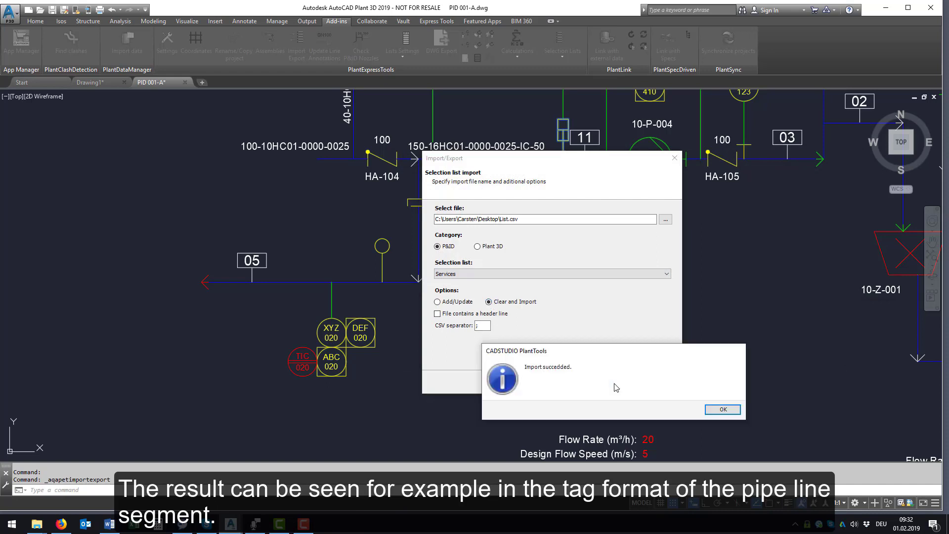
{"action": "left_click", "coordinate": [721, 409]}
Open the tag assignment of the pipe line segment running past HA-104 to check the imported list in its tag format.
{"action": "left_click", "coordinate": [419, 232]}
{"action": "right_click", "coordinate": [418, 232]}
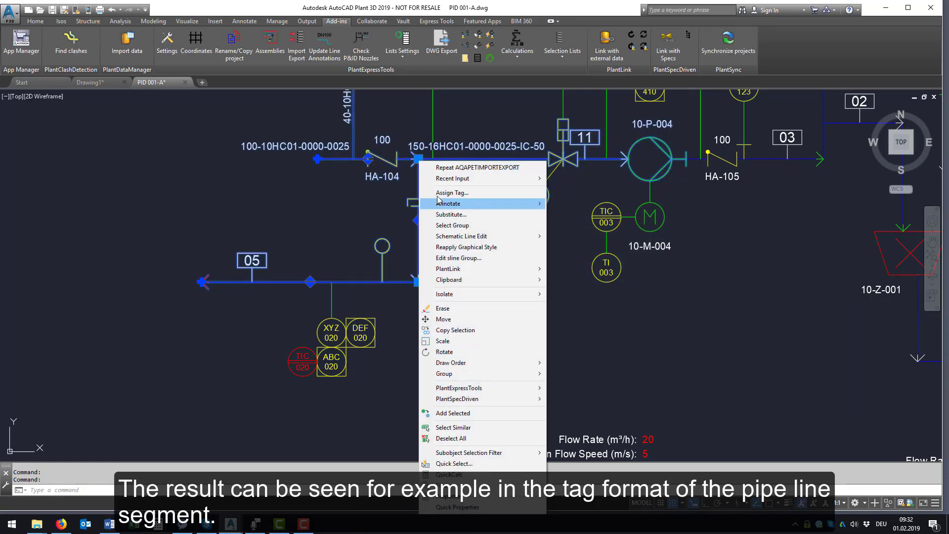
{"action": "left_click", "coordinate": [447, 200]}
{"action": "left_click", "coordinate": [224, 216]}
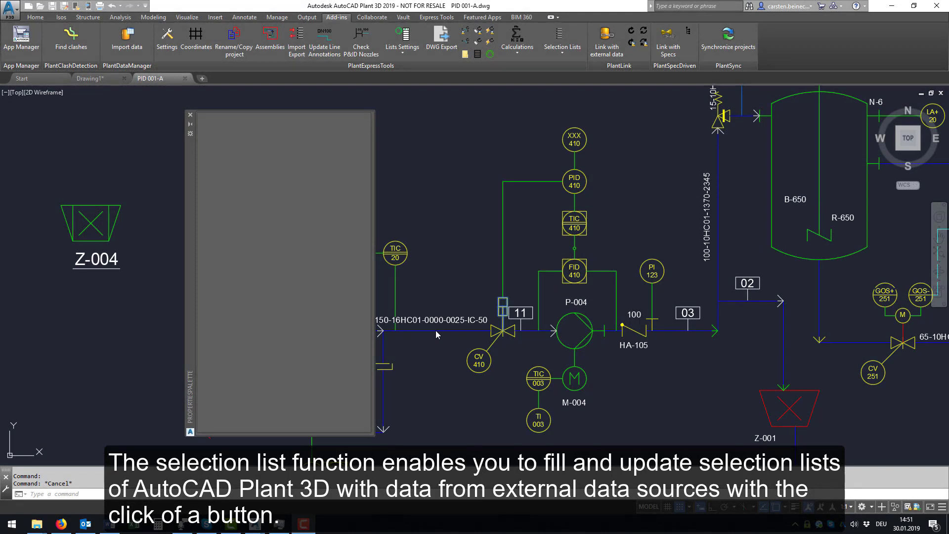
Examine the Service selection list in the line group data of the pipe segment feeding pump P-004.
{"action": "left_click", "coordinate": [437, 329]}
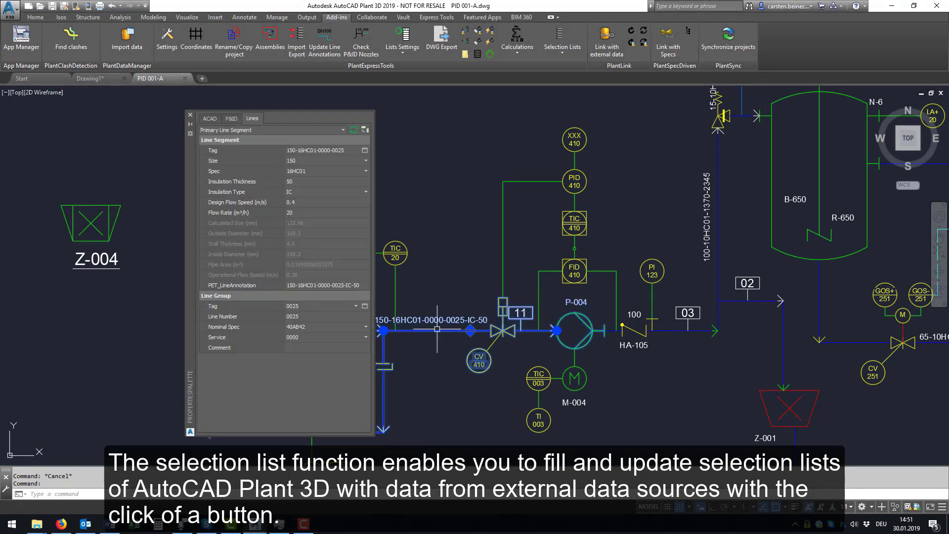
{"action": "left_click", "coordinate": [366, 337]}
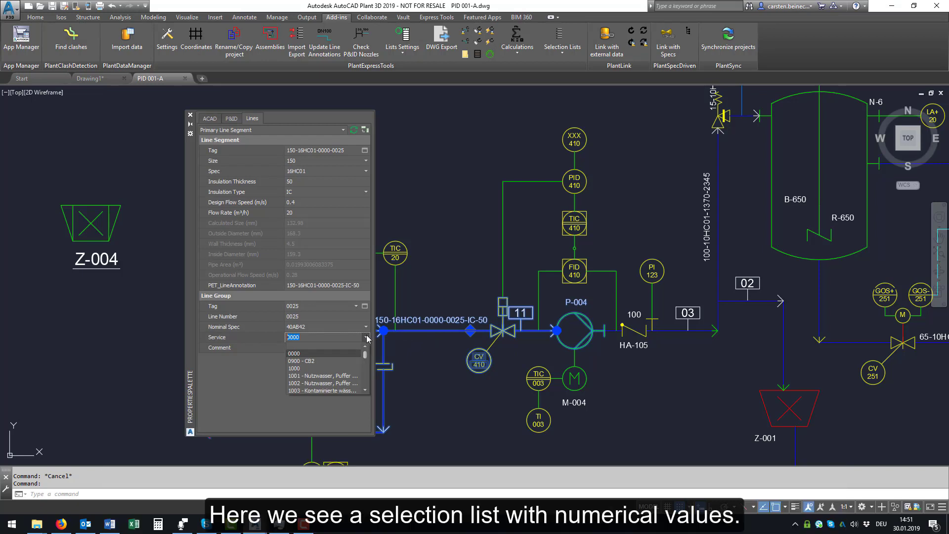
{"action": "left_click", "coordinate": [366, 337]}
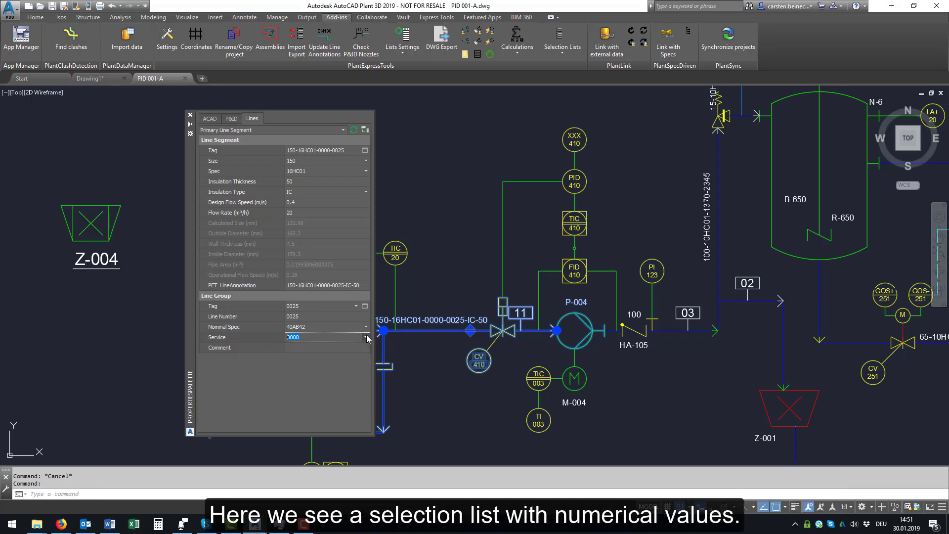
Activate the Media Colors.db source instead of UDL for the Services selection list, and check the Service choices on the pipe segment feeding P-004.
{"action": "left_click", "coordinate": [561, 37]}
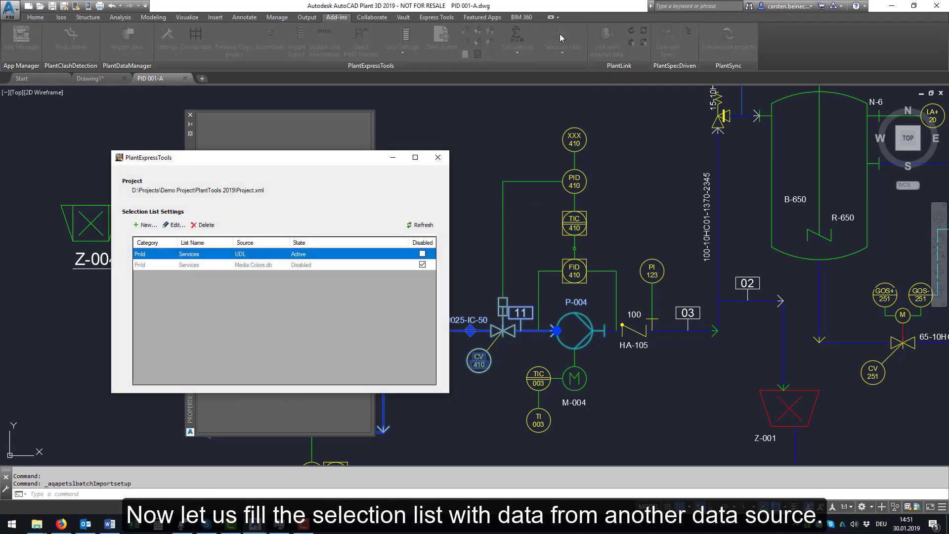
{"action": "left_click", "coordinate": [423, 265]}
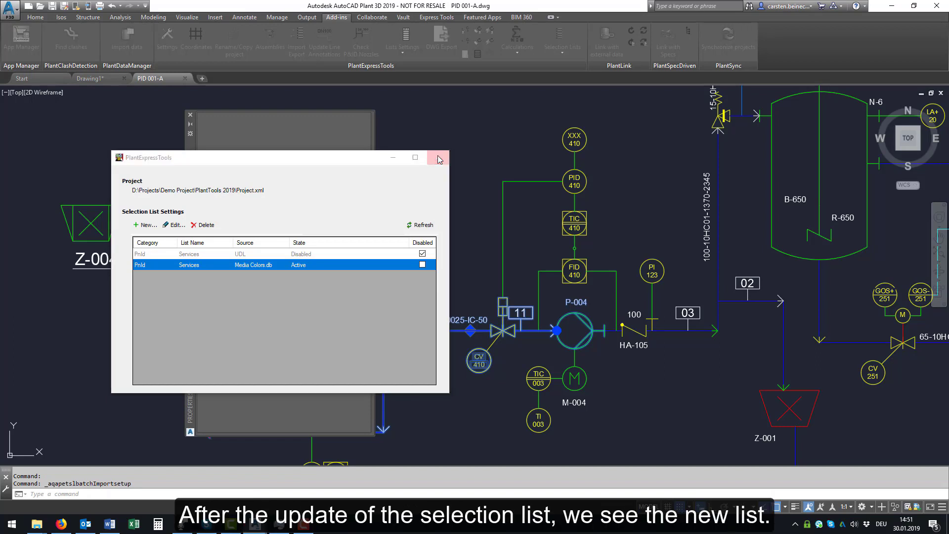
{"action": "left_click", "coordinate": [438, 157]}
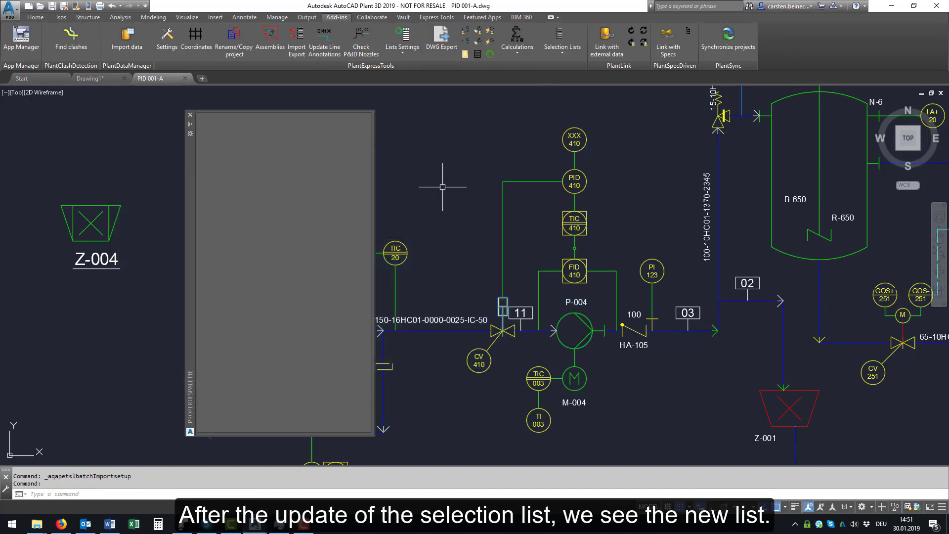
{"action": "left_click", "coordinate": [455, 330]}
{"action": "left_click", "coordinate": [366, 338]}
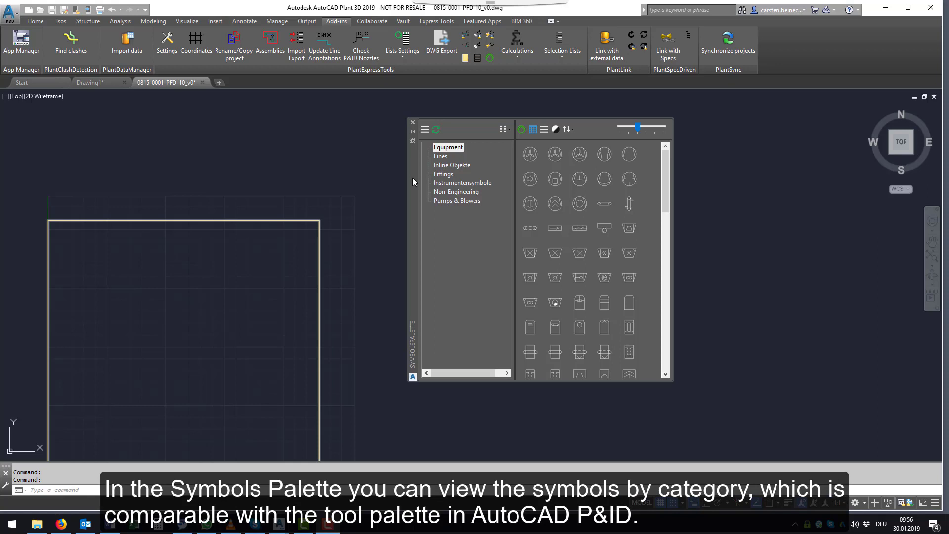
Switch the Symbols Palette from categories to the class structure and show the symbols of the Equipment class under Engineering Items.
{"action": "left_click", "coordinate": [441, 157]}
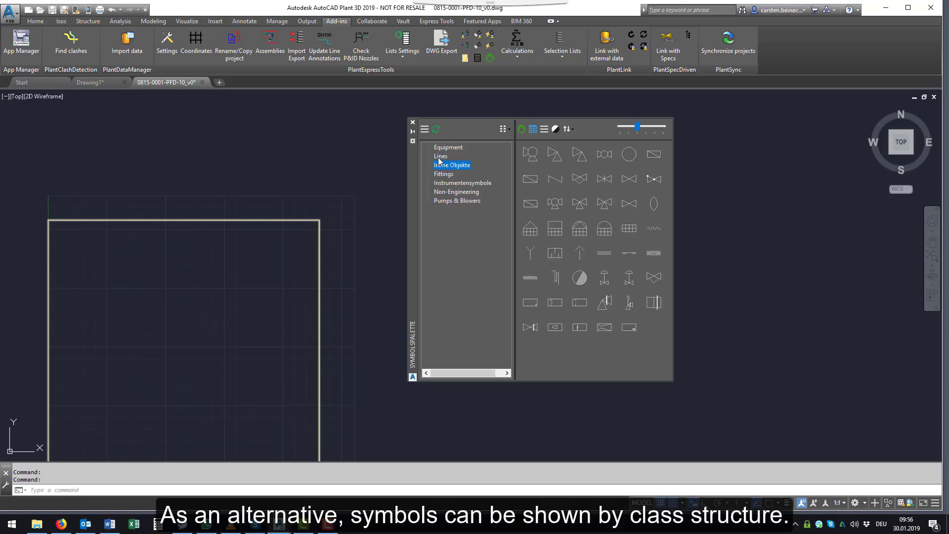
{"action": "left_click", "coordinate": [426, 132]}
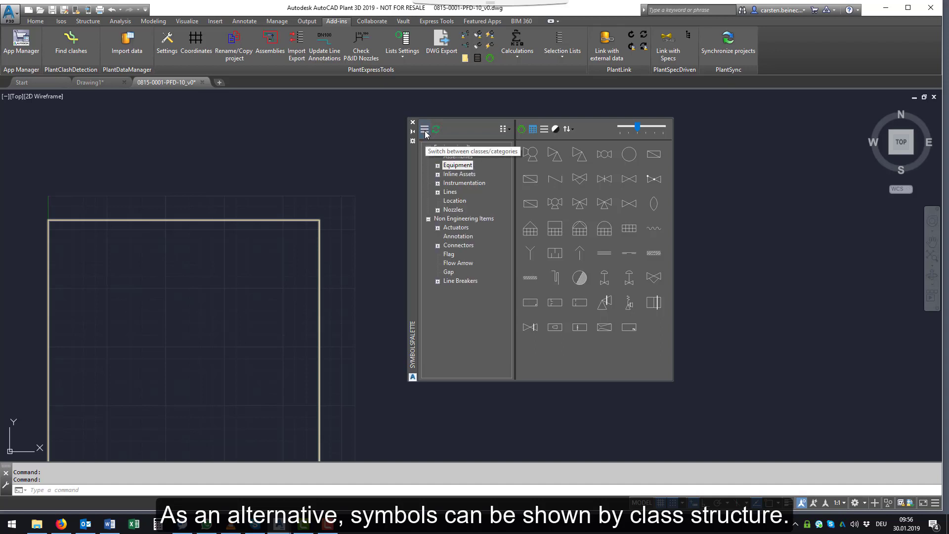
{"action": "left_click", "coordinate": [438, 165]}
{"action": "left_click", "coordinate": [448, 167]}
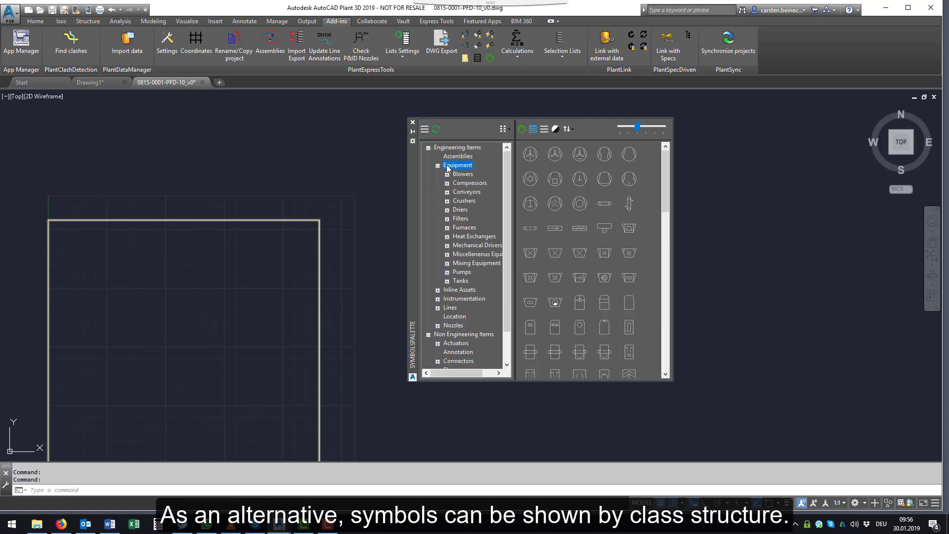
{"action": "left_click", "coordinate": [461, 175]}
{"action": "left_click", "coordinate": [458, 167]}
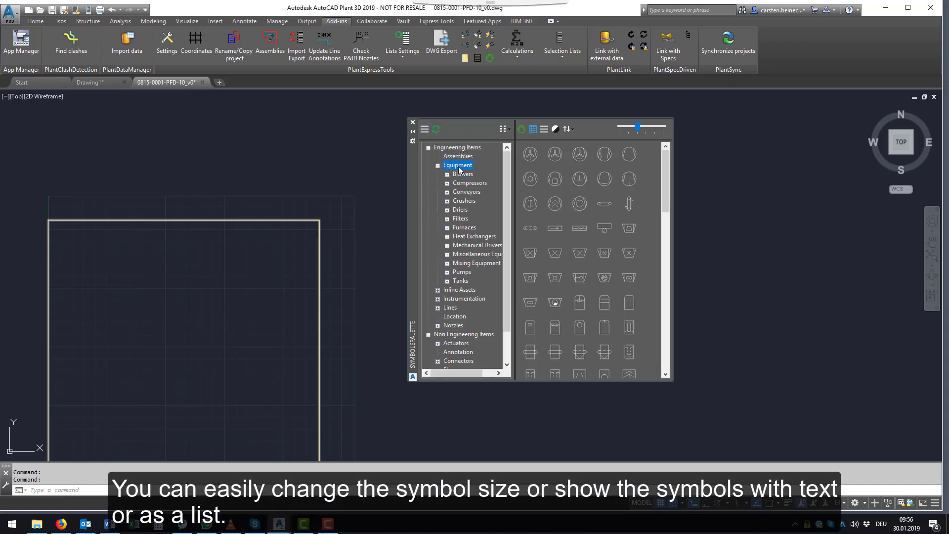
Display the Equipment symbols with their names, switch them to list view, and adjust the symbol size.
{"action": "left_click", "coordinate": [533, 130]}
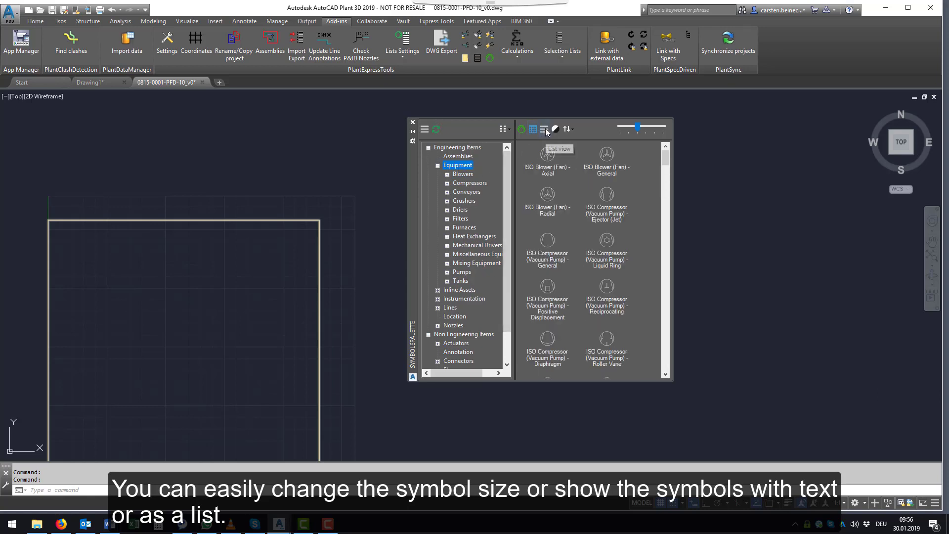
{"action": "left_click", "coordinate": [545, 129]}
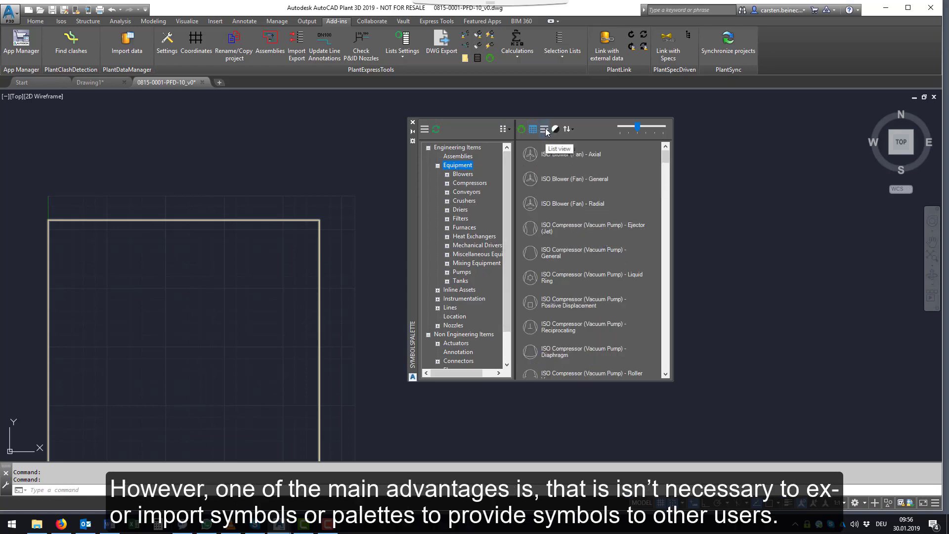
{"action": "left_click", "coordinate": [653, 128]}
{"action": "left_click", "coordinate": [639, 128]}
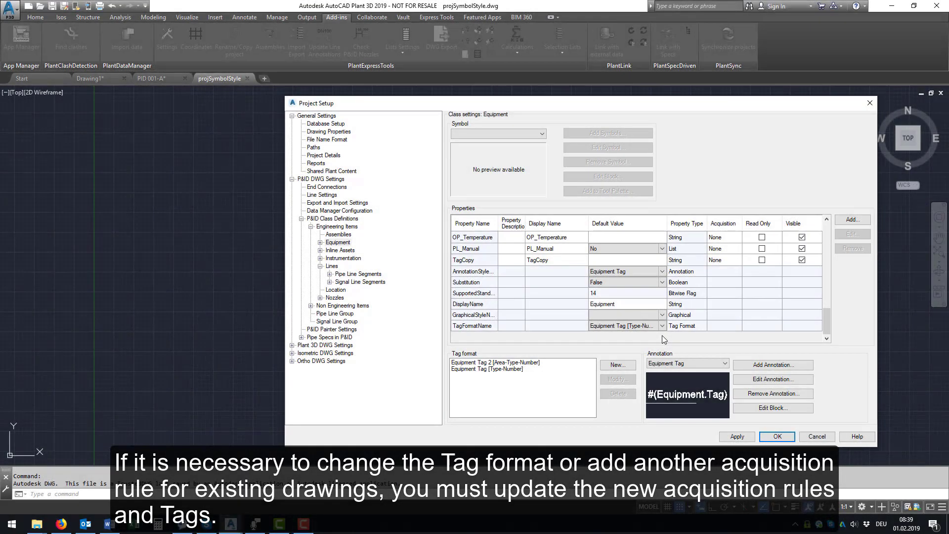
Set the Equipment class's TagFormatName to Equipment Tag 2 [Area-Type-Number] and check the NewProperyForVideo property of Pipe Line Segments before accepting the project setup.
{"action": "left_click", "coordinate": [662, 326]}
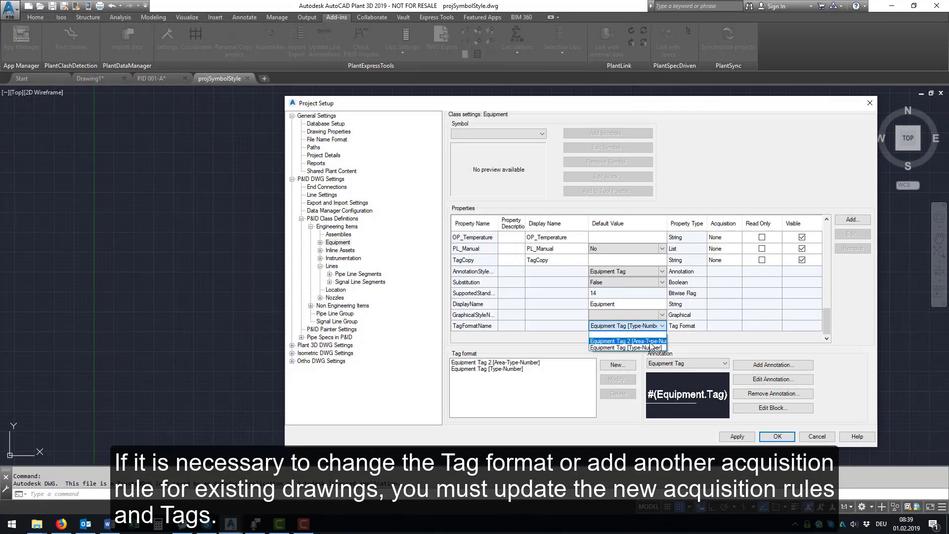
{"action": "left_click", "coordinate": [651, 342]}
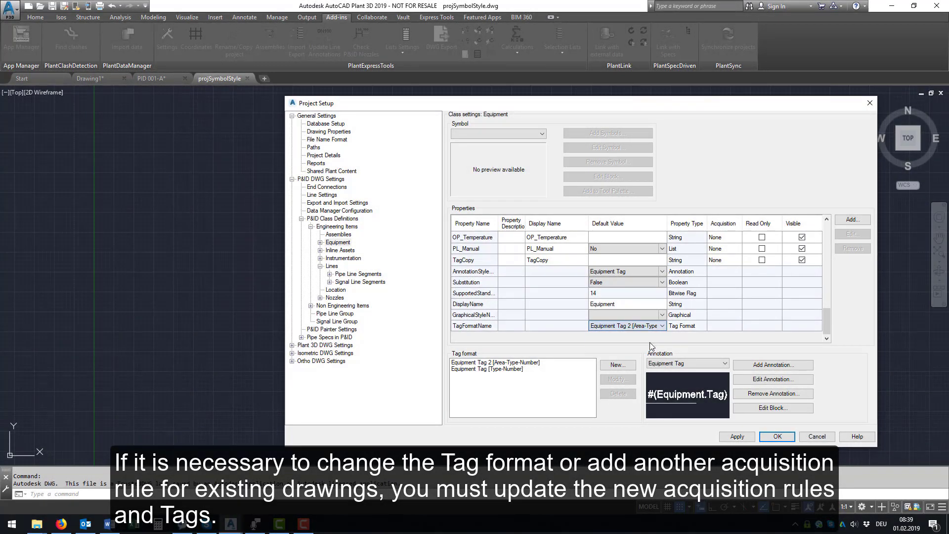
{"action": "left_click", "coordinate": [376, 274]}
{"action": "scroll", "coordinate": [491, 273], "scroll_direction": "down", "scroll_amount": 5}
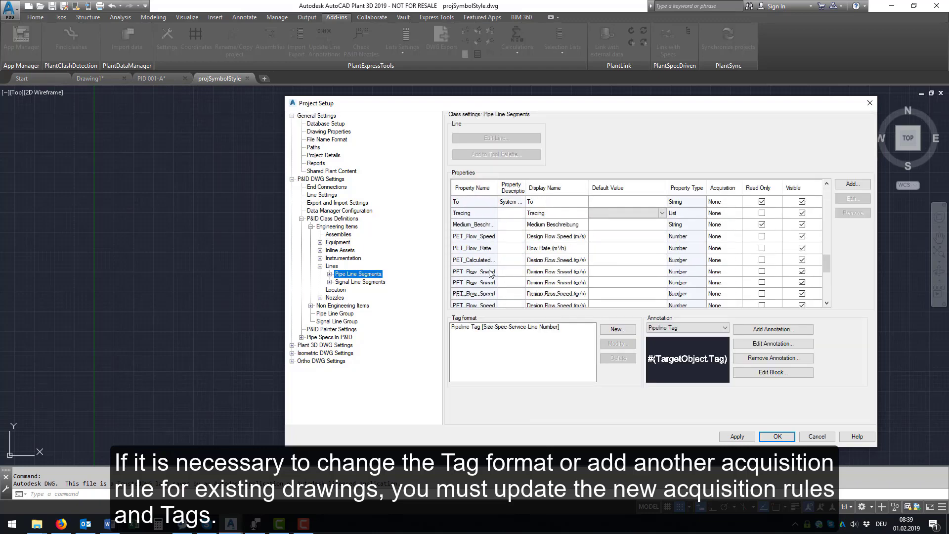
{"action": "scroll", "coordinate": [491, 273], "scroll_direction": "down", "scroll_amount": 5}
{"action": "left_click", "coordinate": [489, 237]}
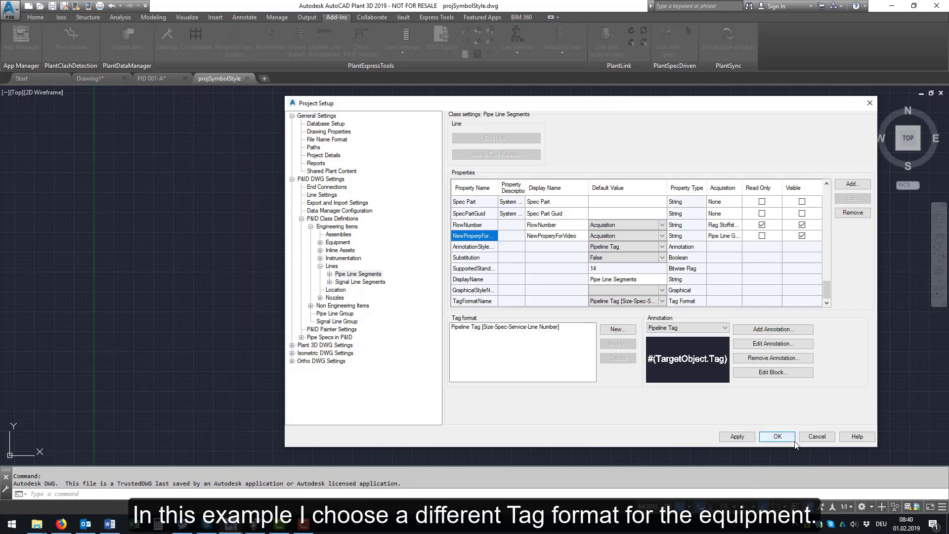
{"action": "left_click", "coordinate": [777, 437]}
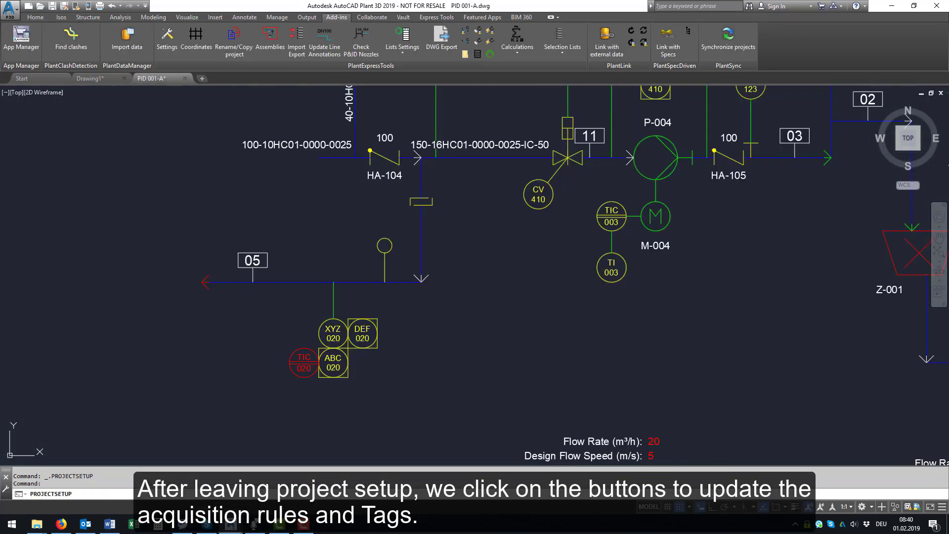
Update the acquisition rules and the tags of drawing PID 001-A.
{"action": "left_click", "coordinate": [492, 33]}
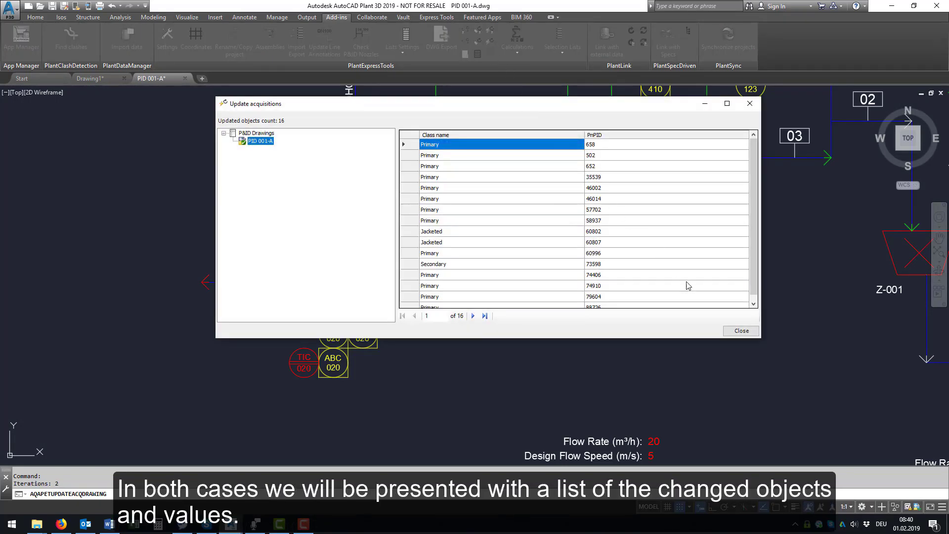
{"action": "left_click", "coordinate": [742, 331]}
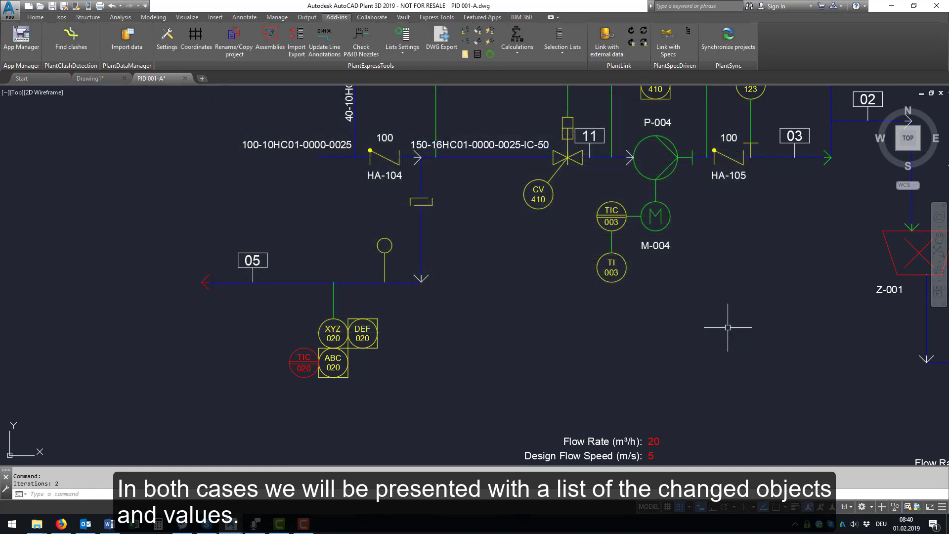
{"action": "left_click", "coordinate": [477, 31]}
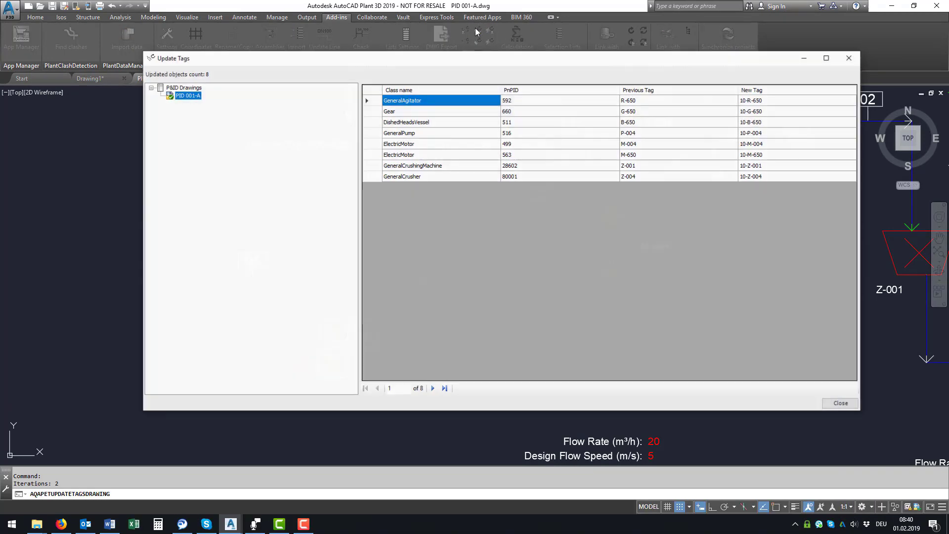